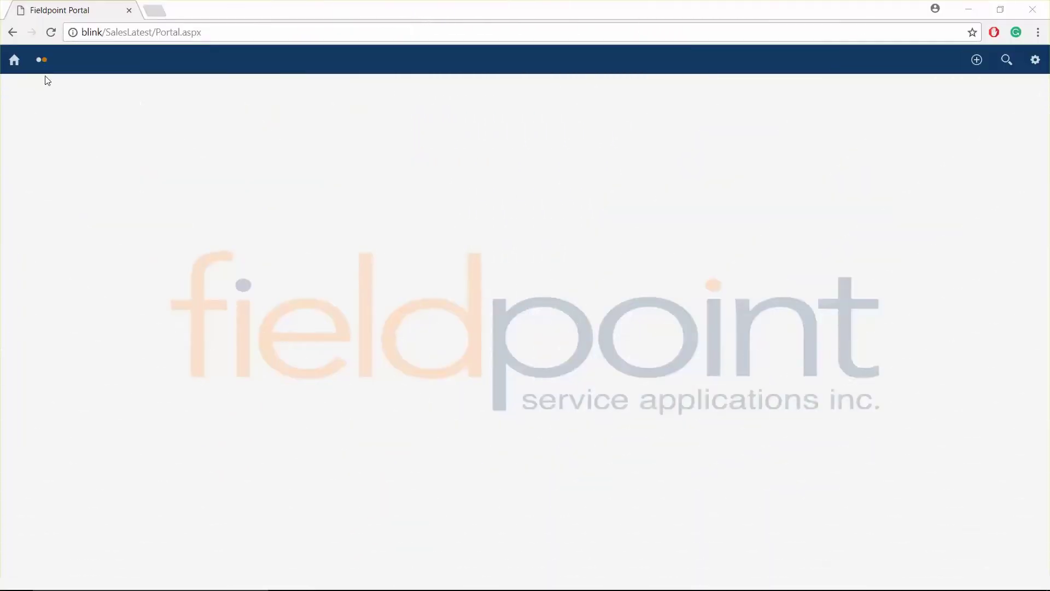
Step: Open work order 116718 from the Service module's Work Orders list and scroll through its details
click(44, 67)
click(46, 65)
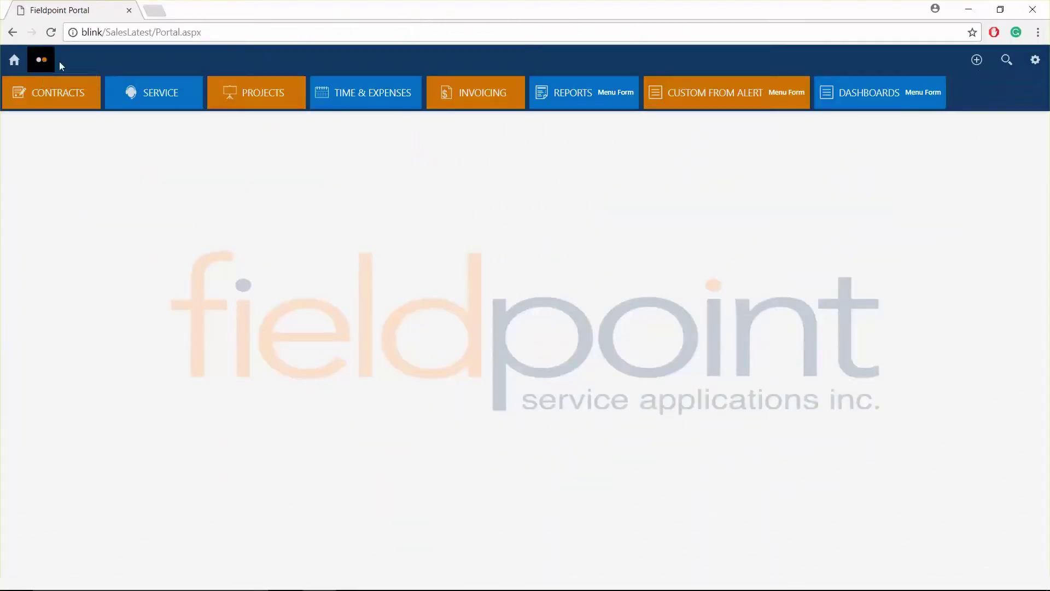
click(144, 94)
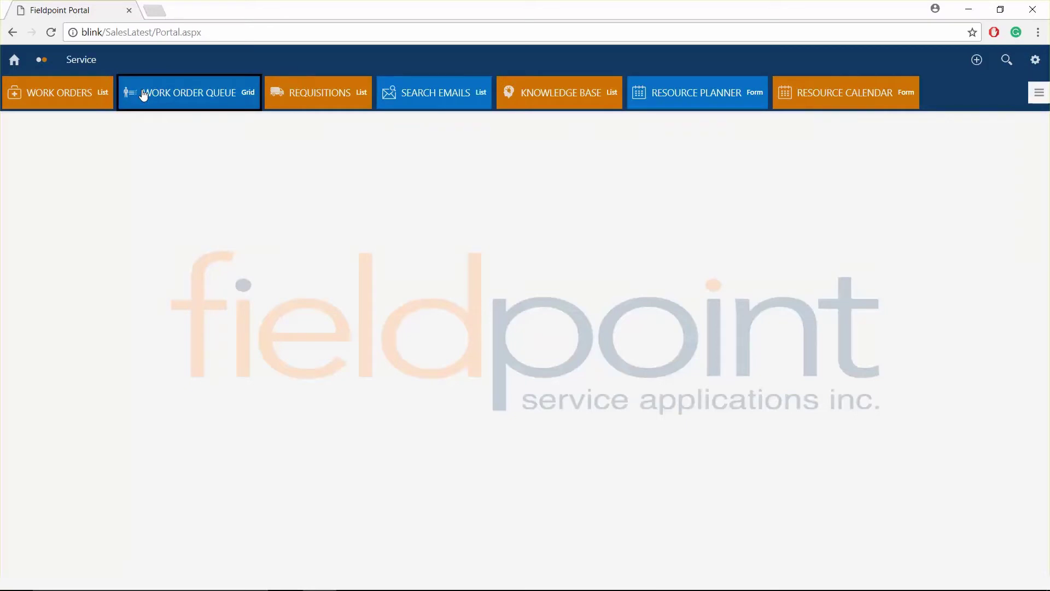
click(76, 93)
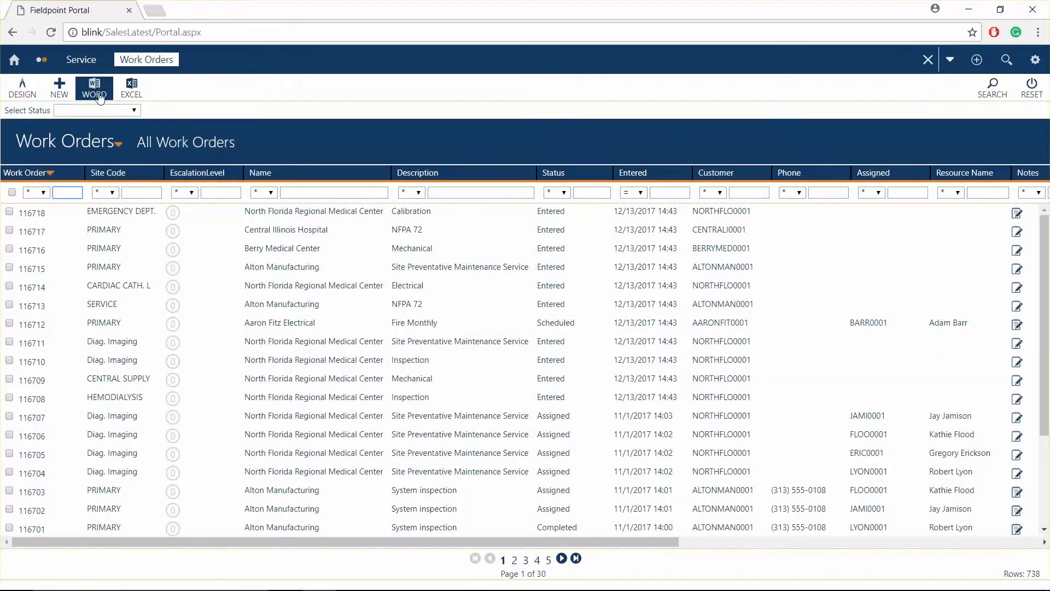
click(335, 435)
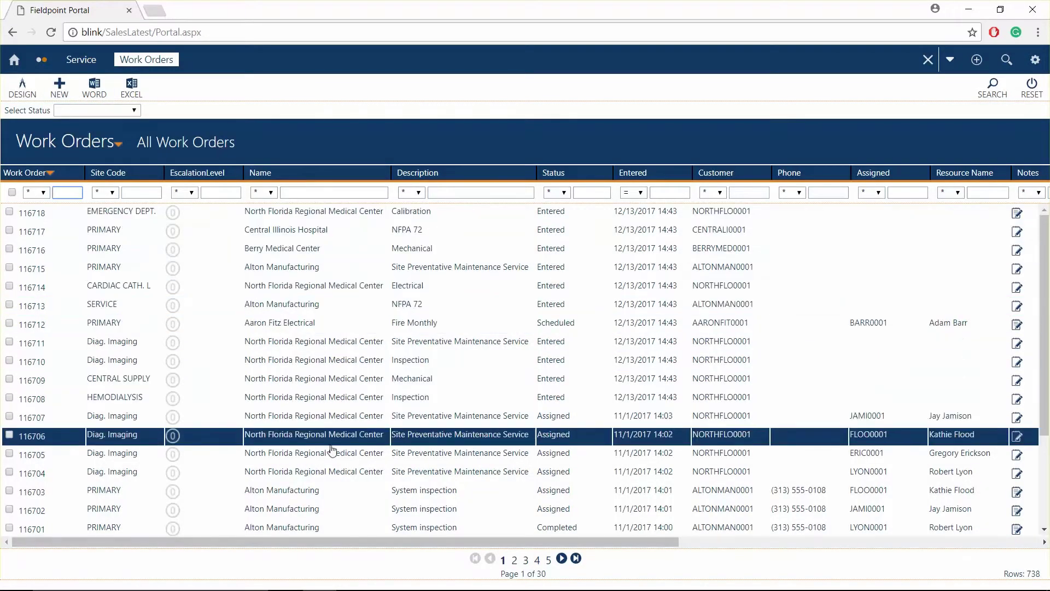
double_click(294, 221)
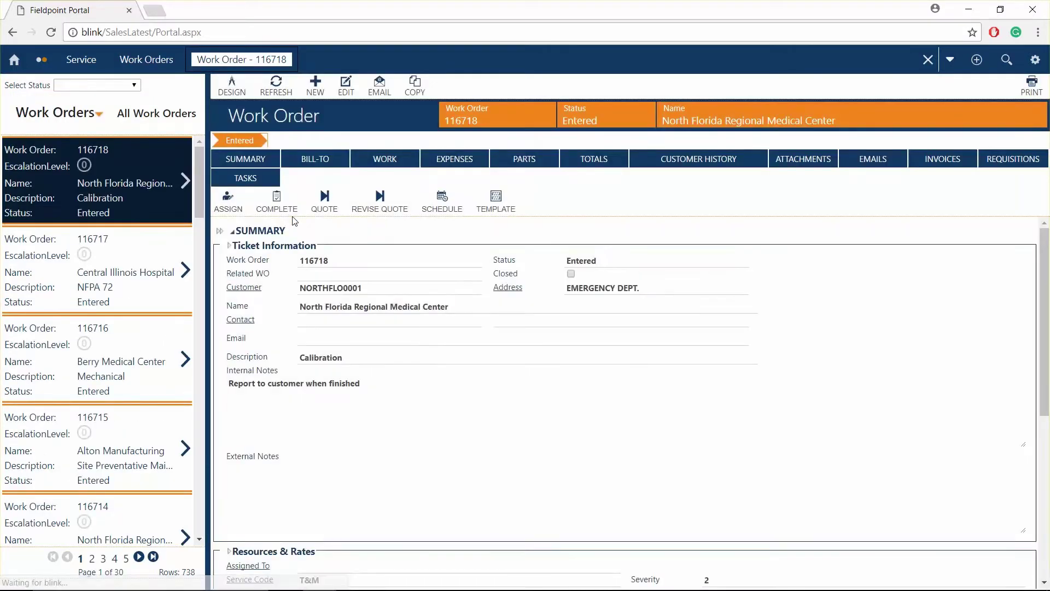
scroll(485, 360, down, 10)
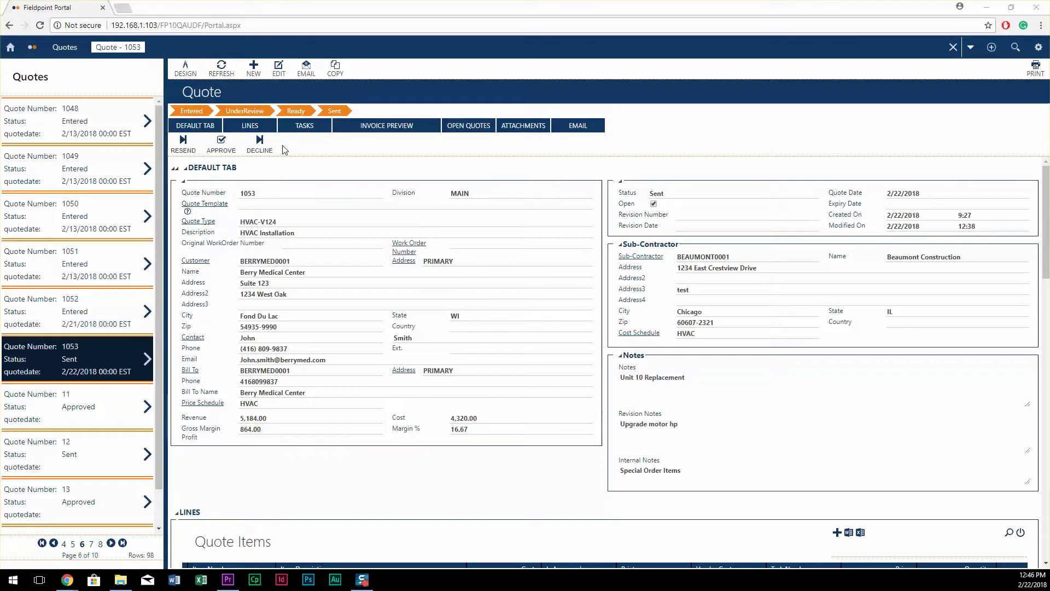
Step: Check quote 1053's line items and attached quote report, then open the quote's linked work order
click(252, 127)
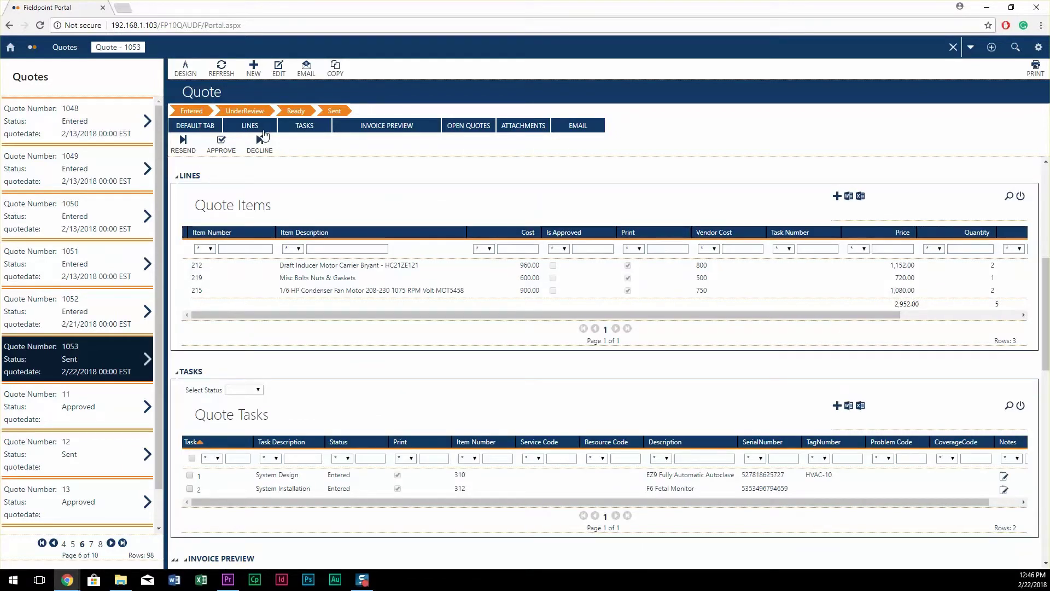
click(524, 140)
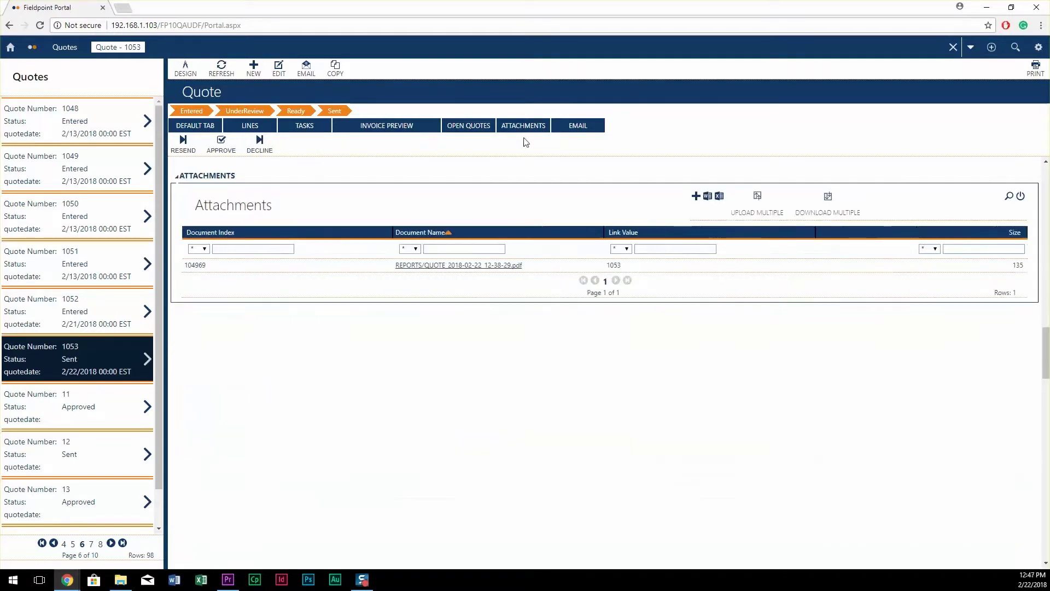
click(465, 266)
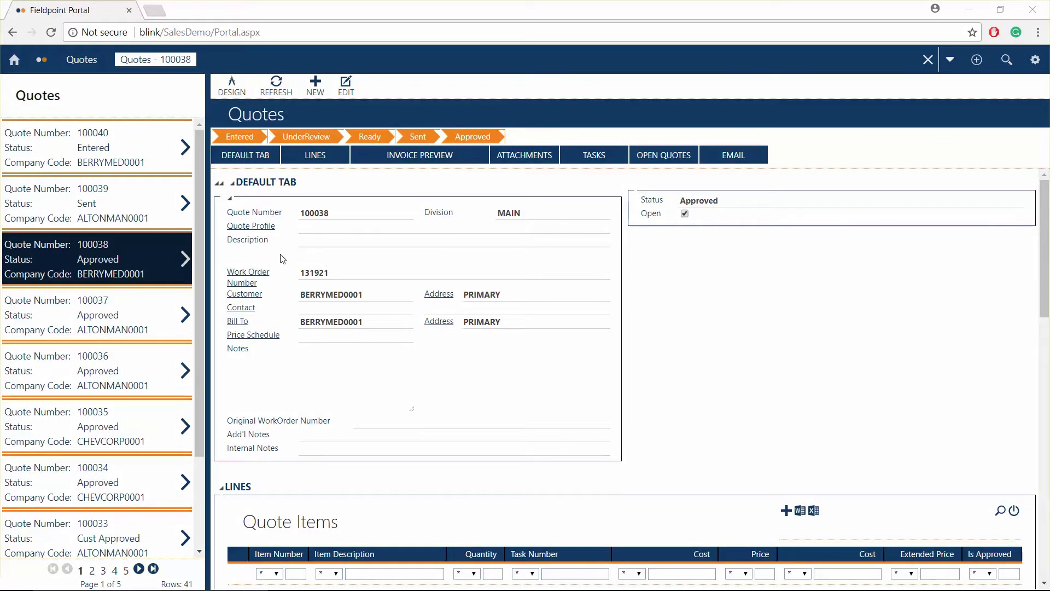
click(261, 276)
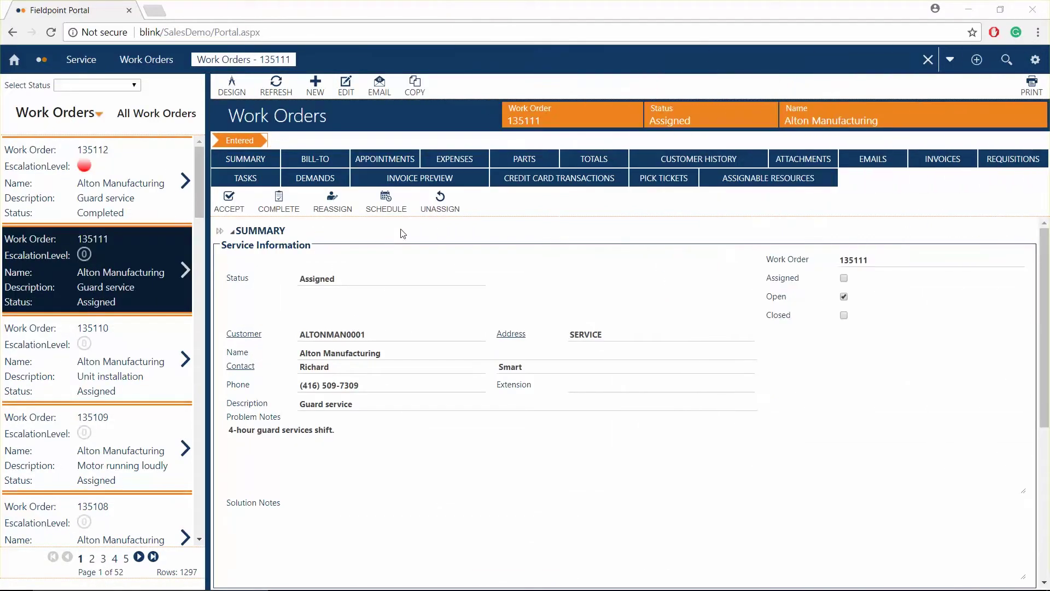
Step: Run a Skills Search for CLEAN from the work order's schedule and pick the one matching technician
click(392, 206)
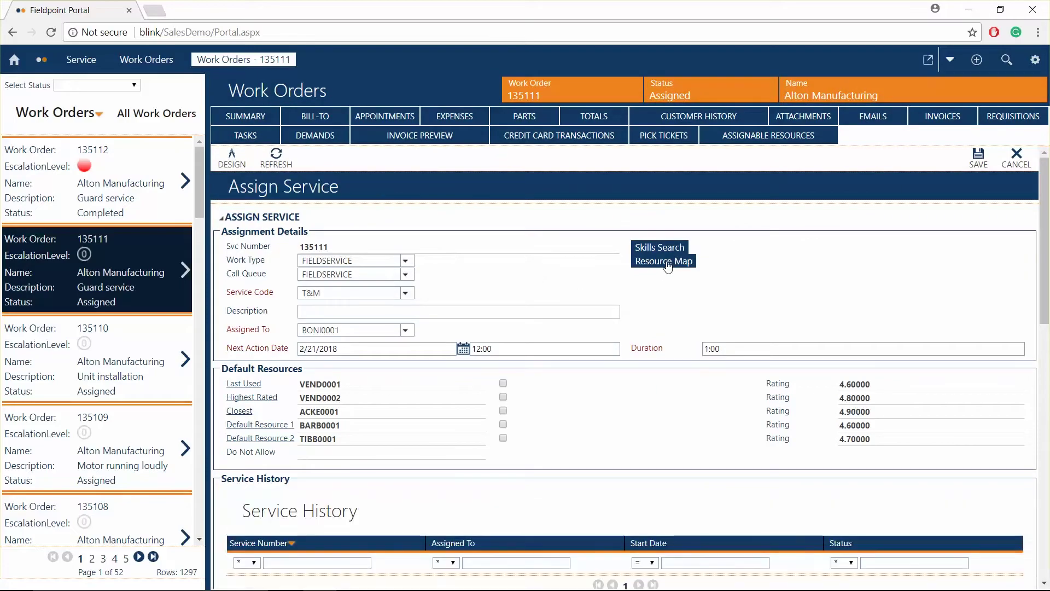
click(668, 267)
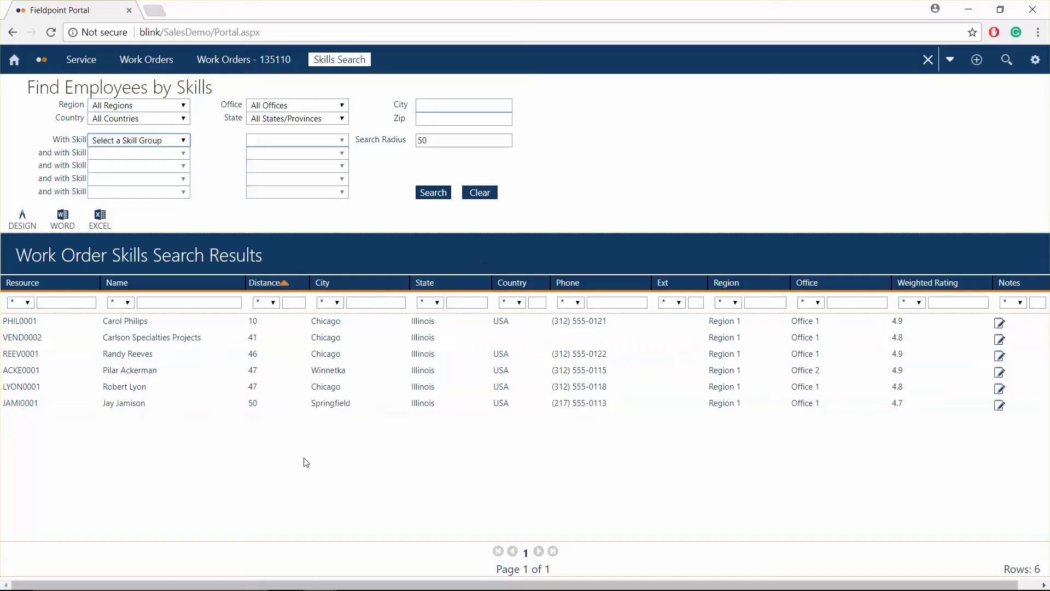
click(184, 141)
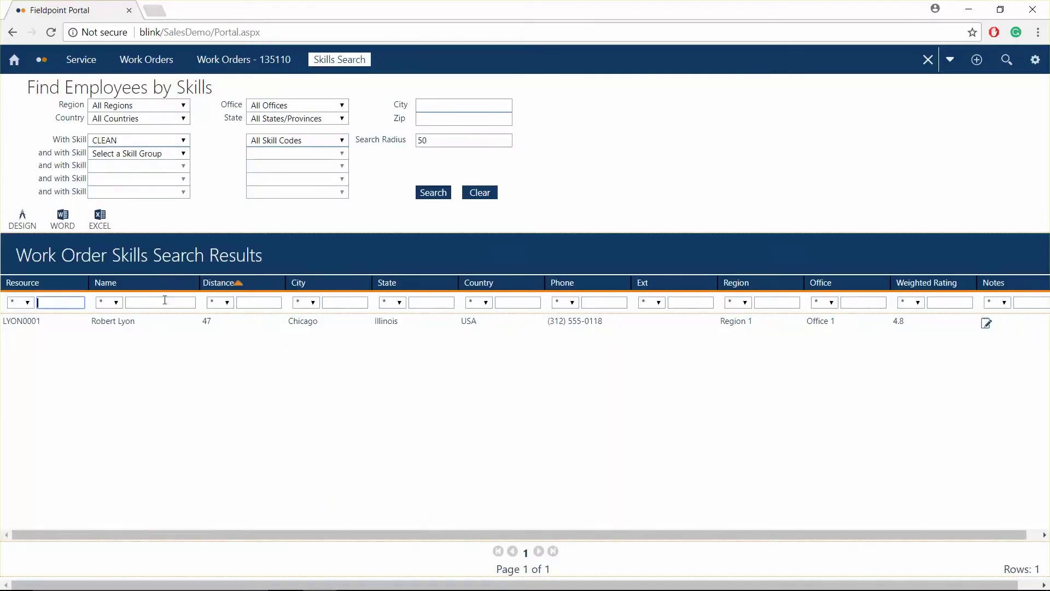
click(159, 324)
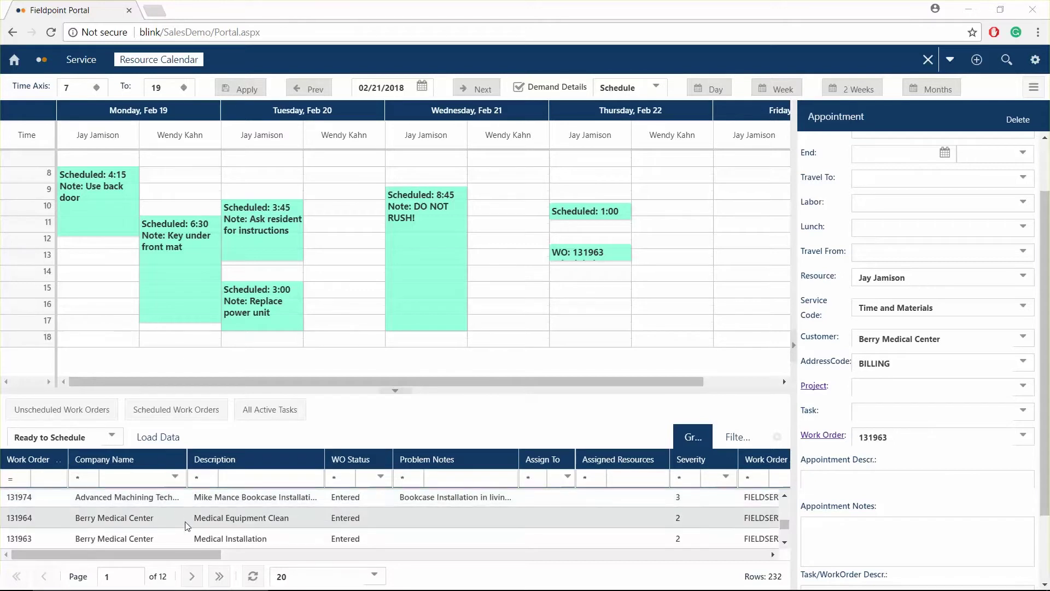
Step: Place WO 131963 on Tuesday, Feb 20 at 12:00 and extend the appointment to about 14:30
click(224, 538)
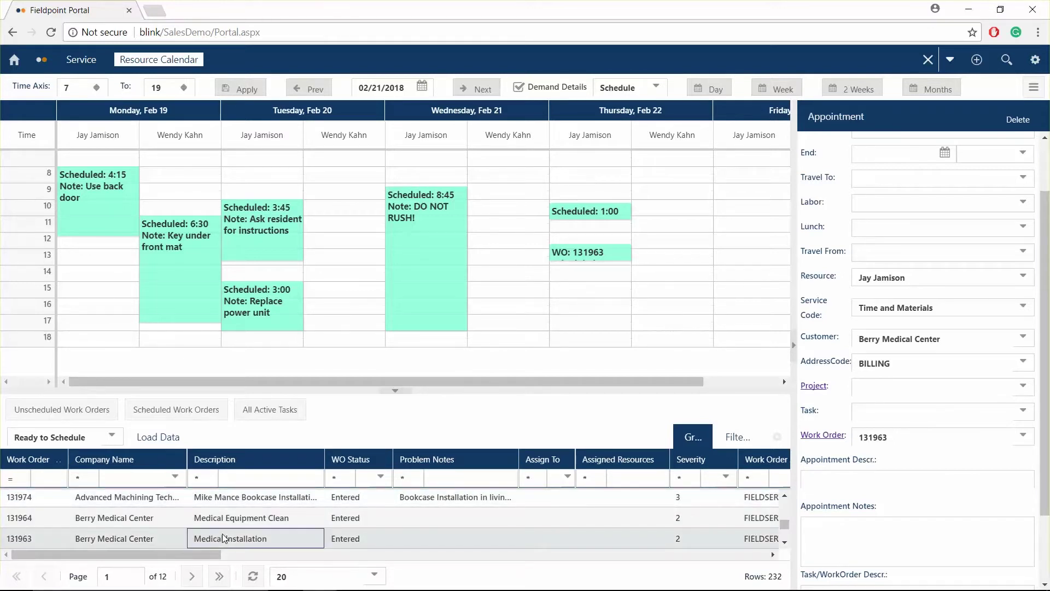
drag(223, 539, 309, 238)
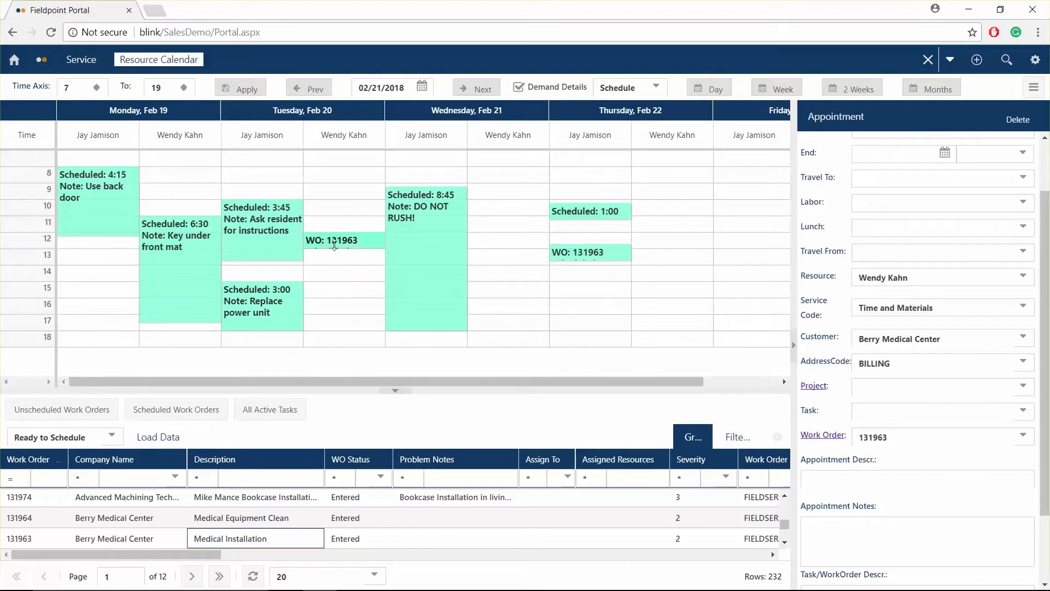
drag(335, 245, 337, 301)
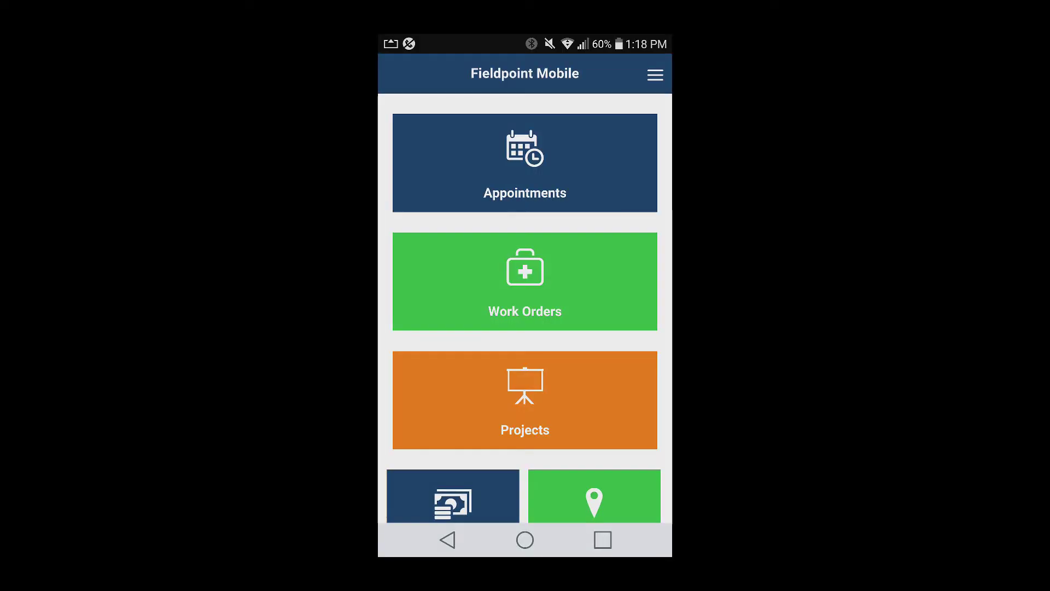
Step: Open Verizon 1 work order 132049 on mobile and show its job location on the map
click(525, 281)
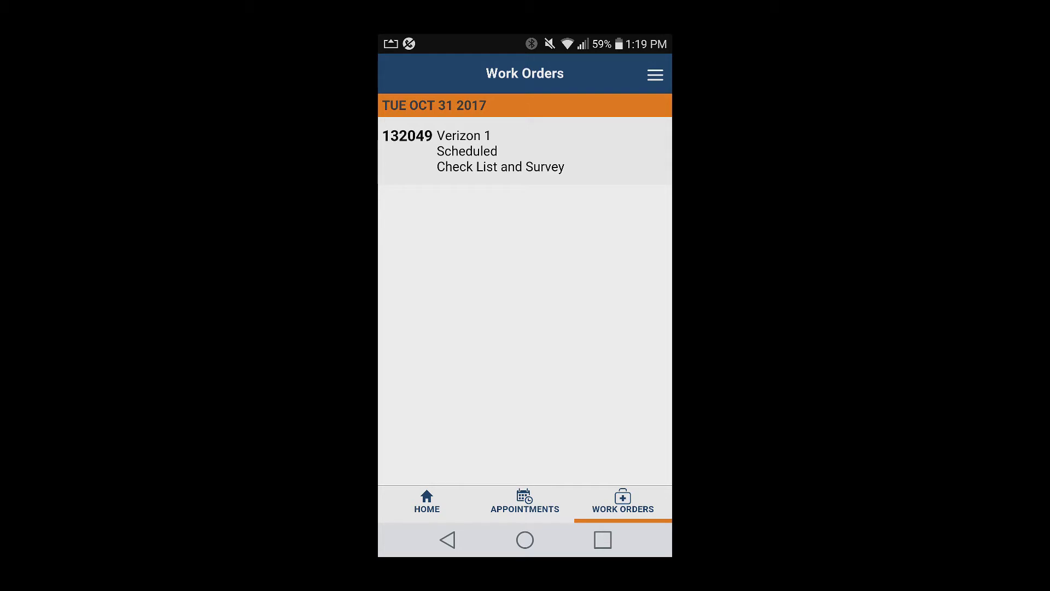
click(500, 151)
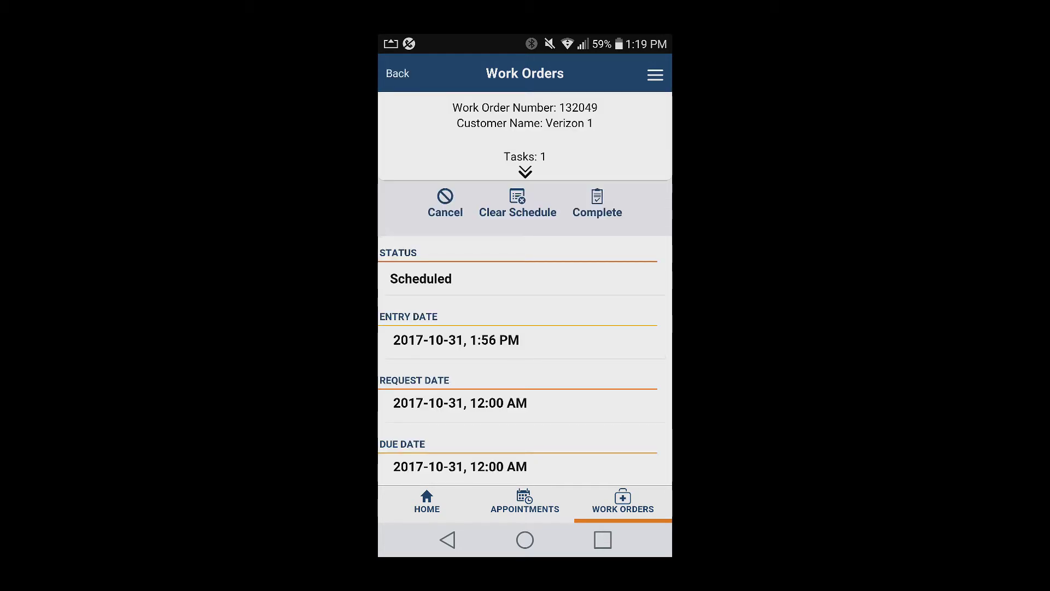
click(655, 74)
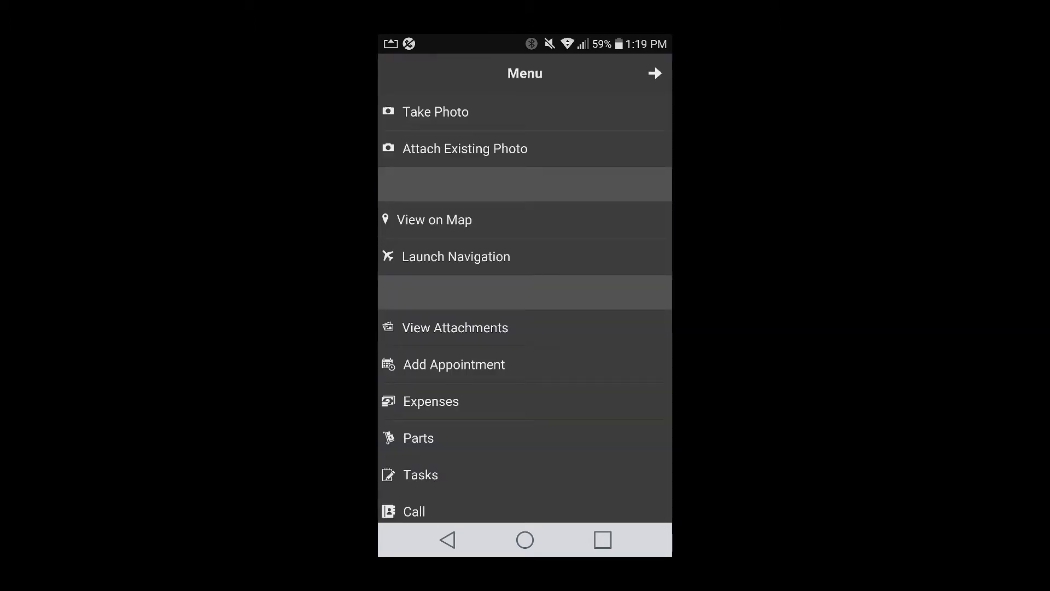
click(435, 220)
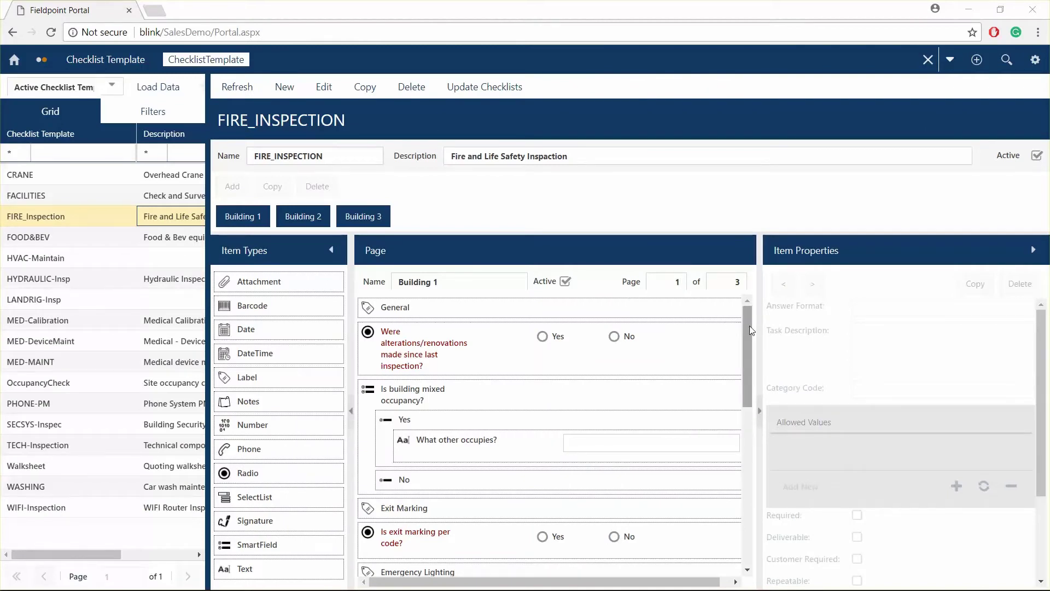
Step: Scroll through the FIRE_INSPECTION template's Building 1 questions in the Page panel
drag(752, 330, 763, 490)
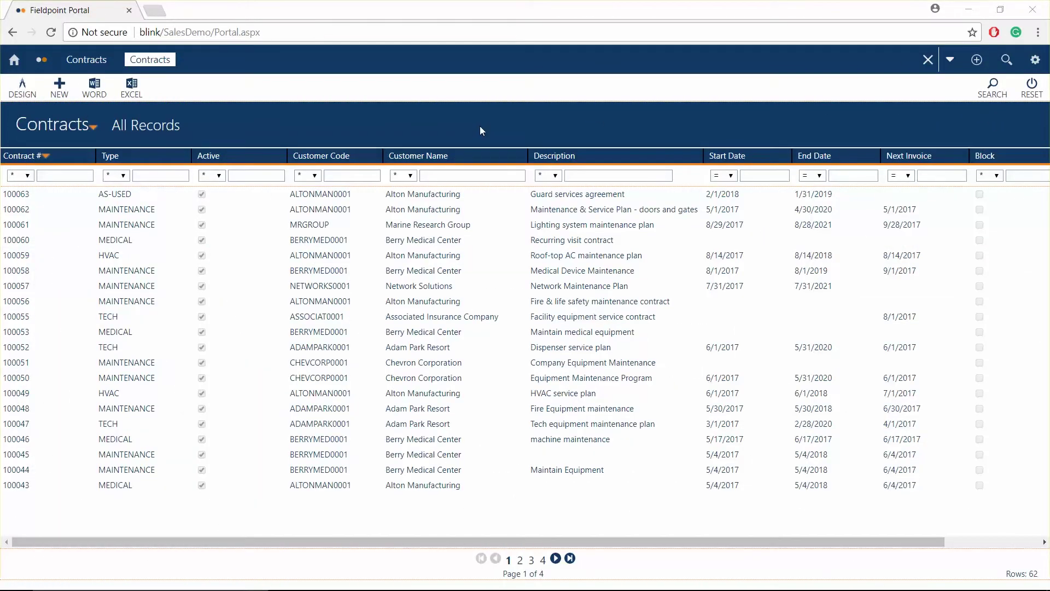
Step: Open contract 100062, review its first revolving-door line's entitlement and pricing, then open its PM Manager
click(492, 211)
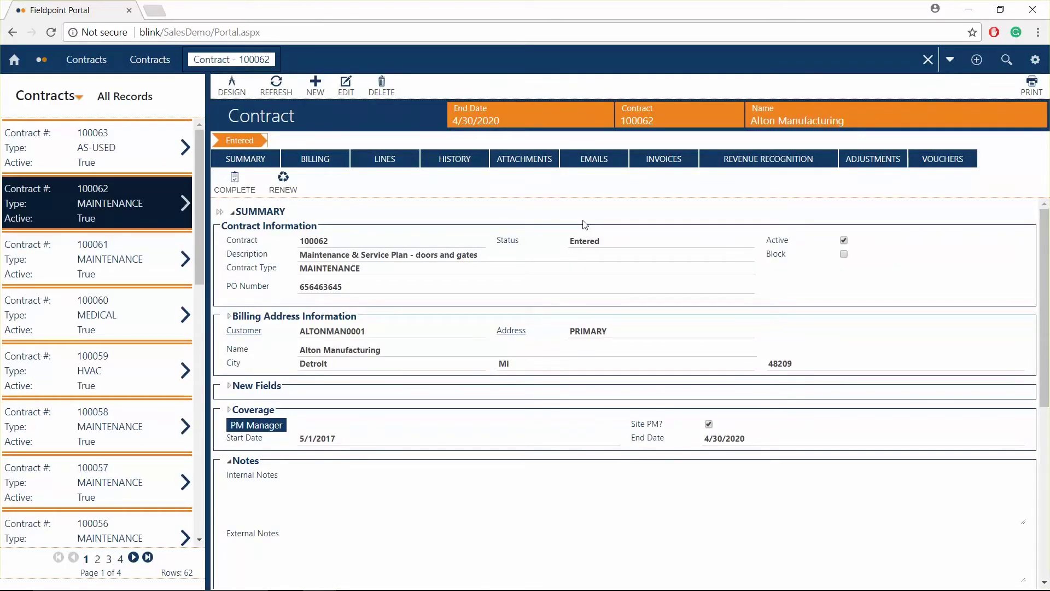
scroll(585, 224, down, 6)
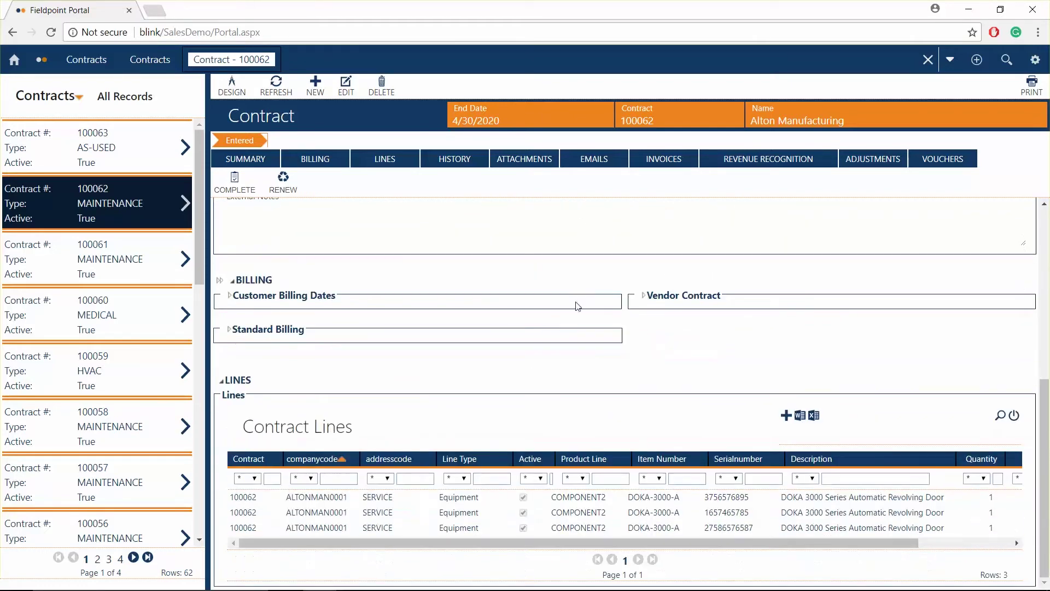
click(400, 498)
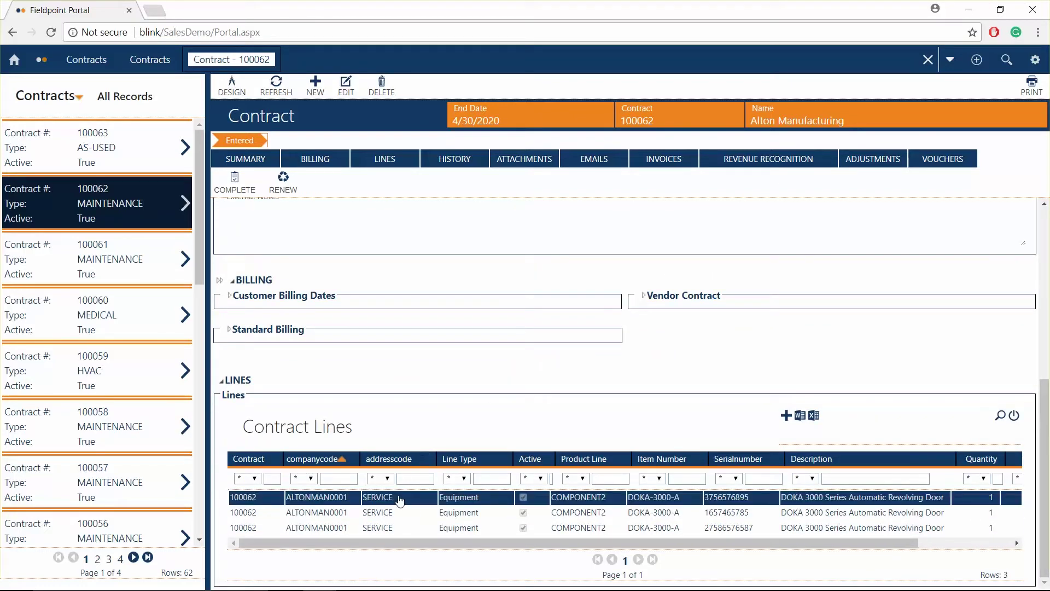
double_click(400, 498)
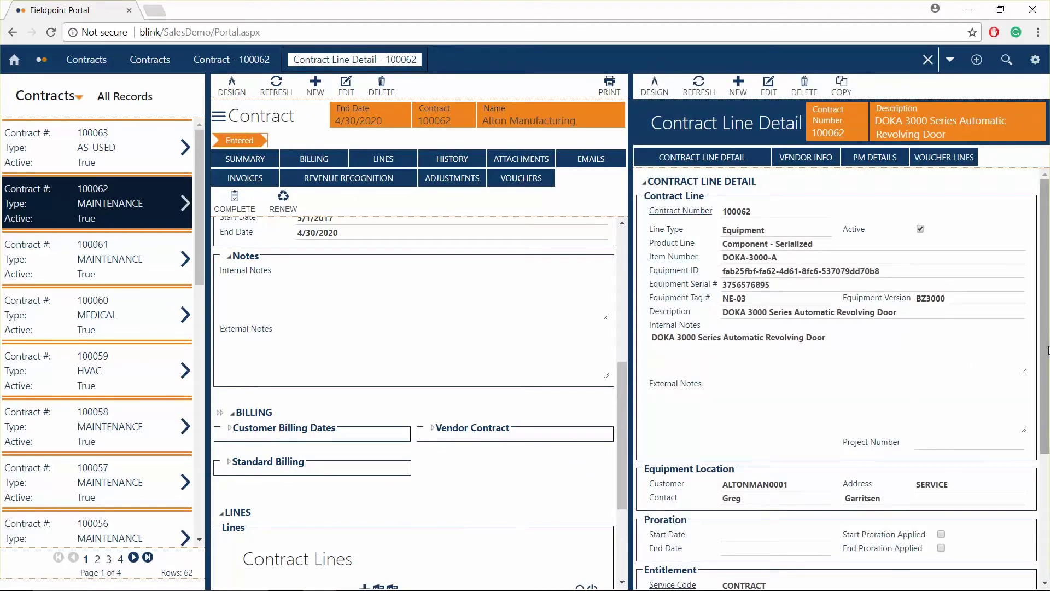
drag(1048, 350, 1047, 474)
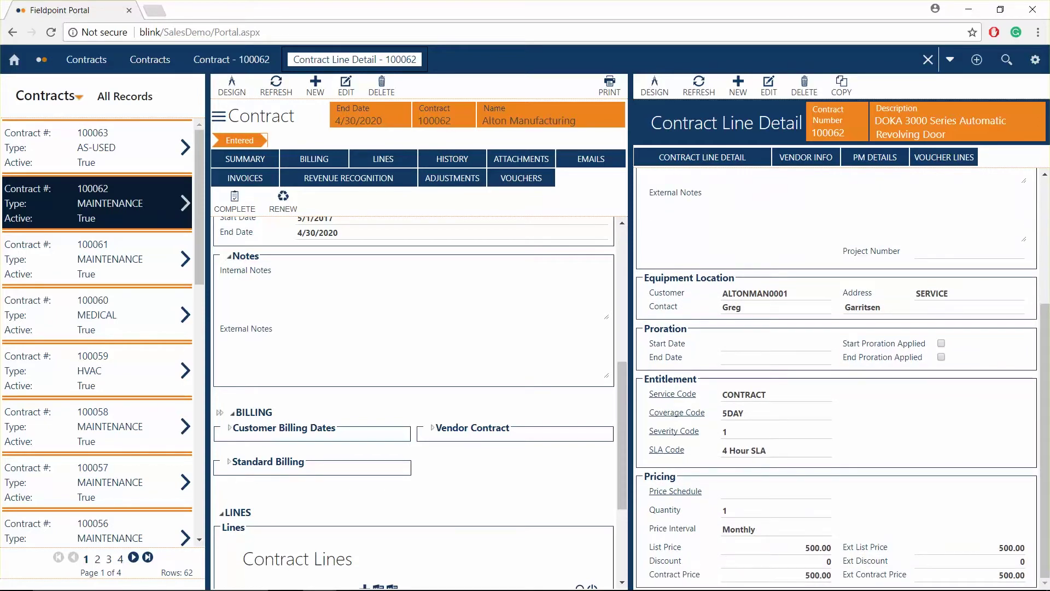
click(414, 425)
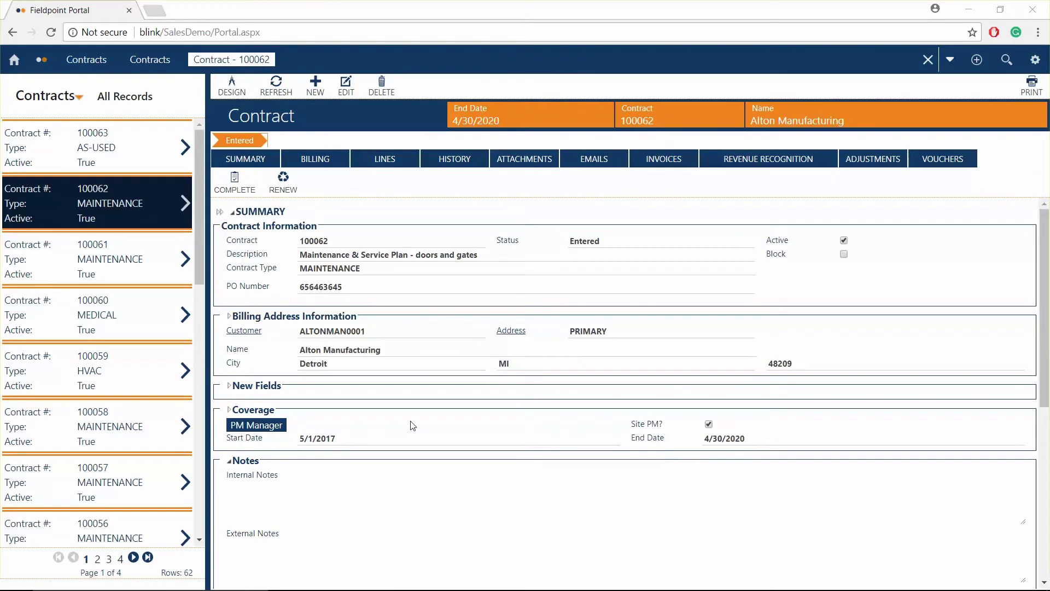
click(262, 425)
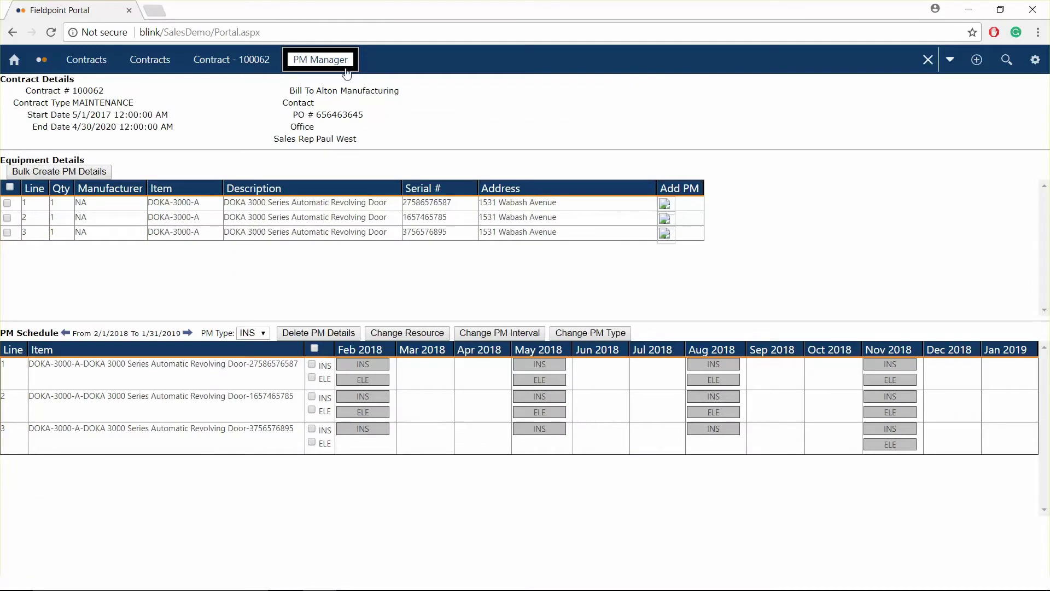
Step: Set line 1's INS maintenance schedule to a Semi-Annually PM interval and save it
click(312, 365)
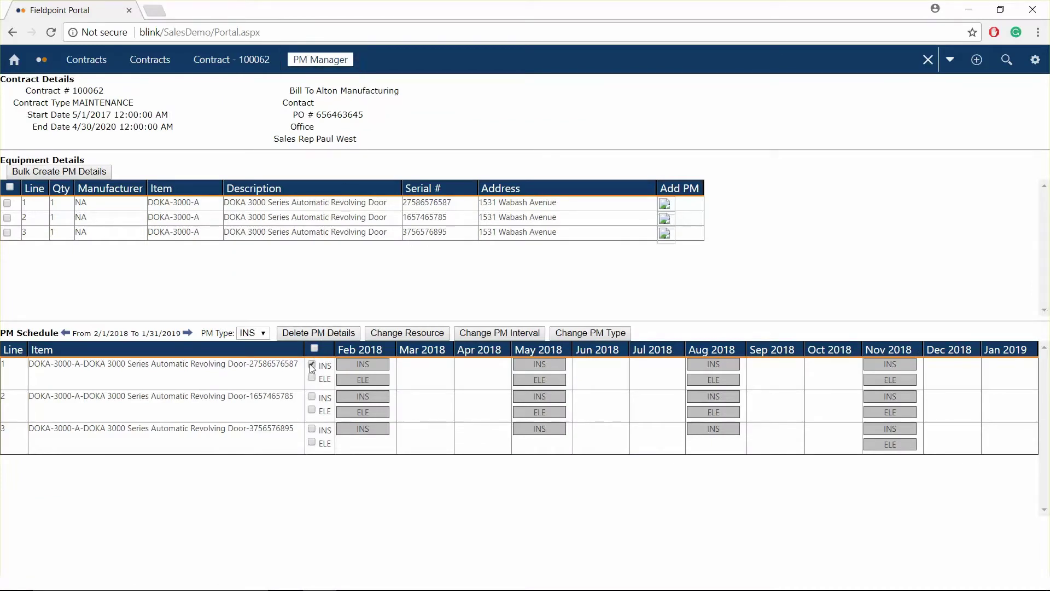
click(481, 337)
click(548, 247)
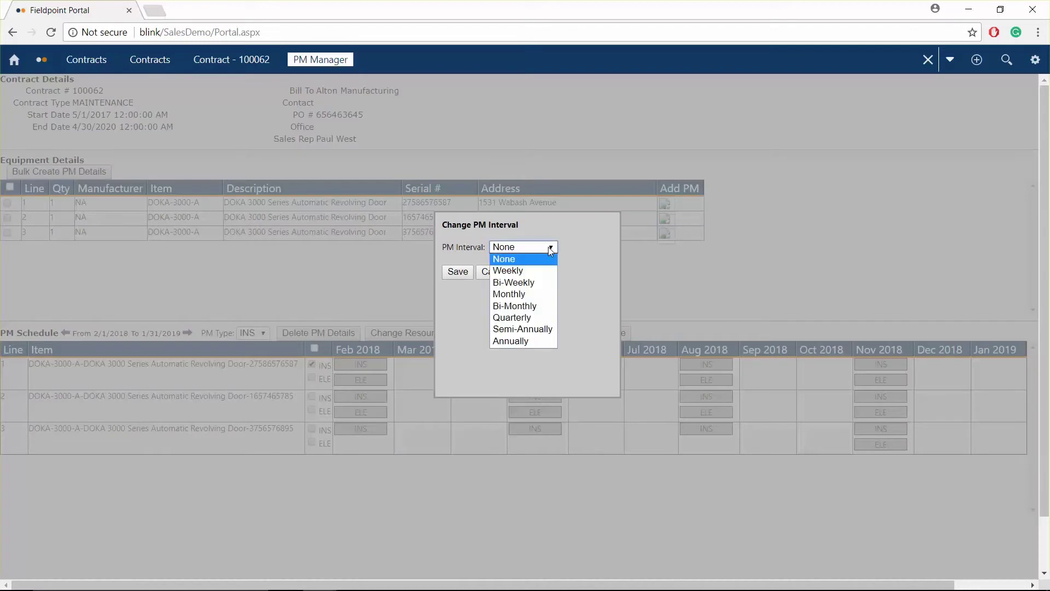
click(550, 330)
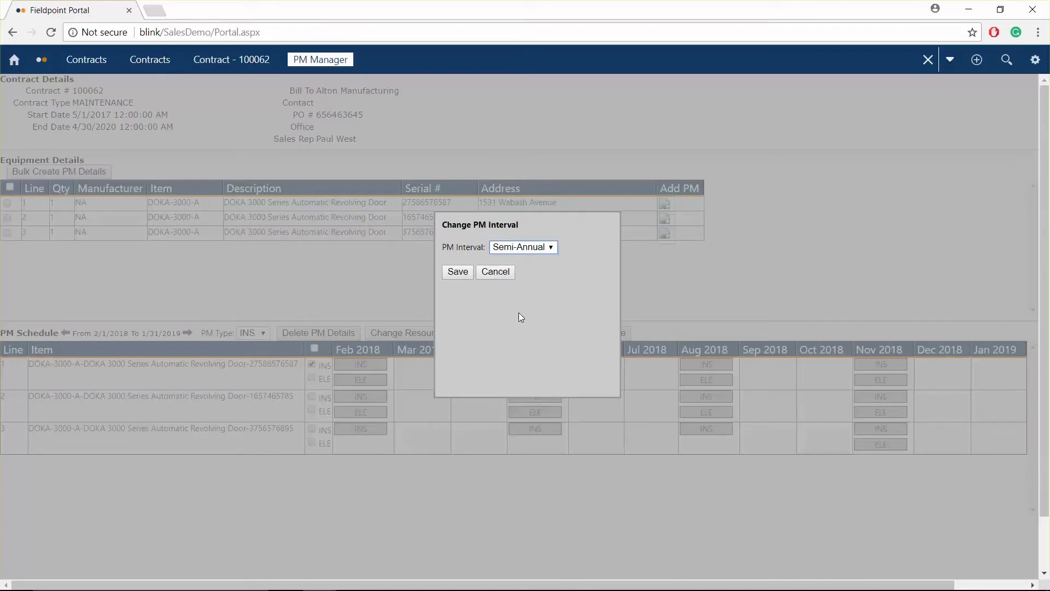
click(459, 271)
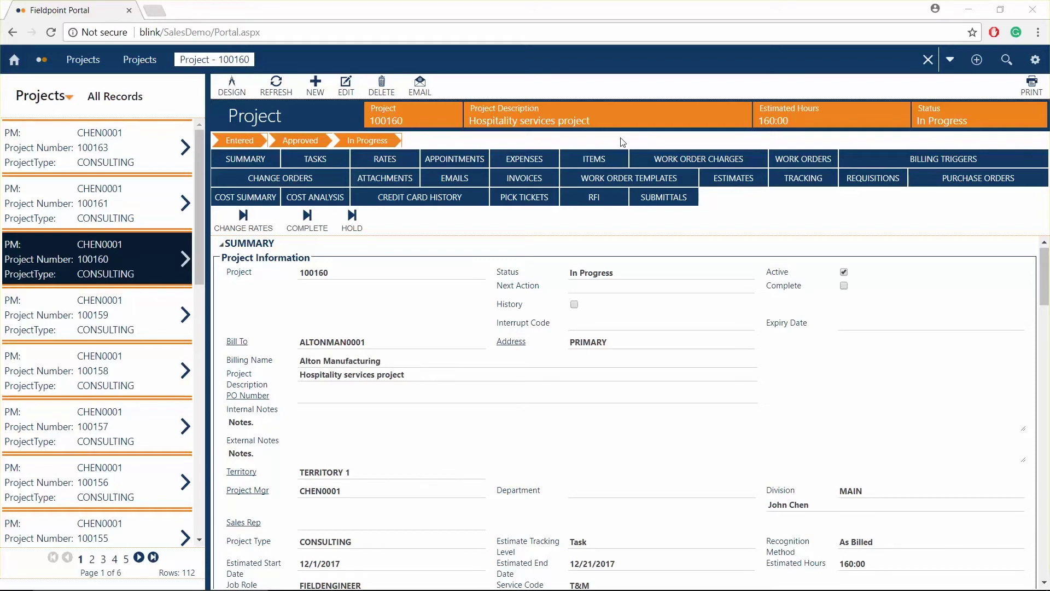
Step: Browse project 100160's Items and Tasks, ending on its Estimates tab
click(595, 159)
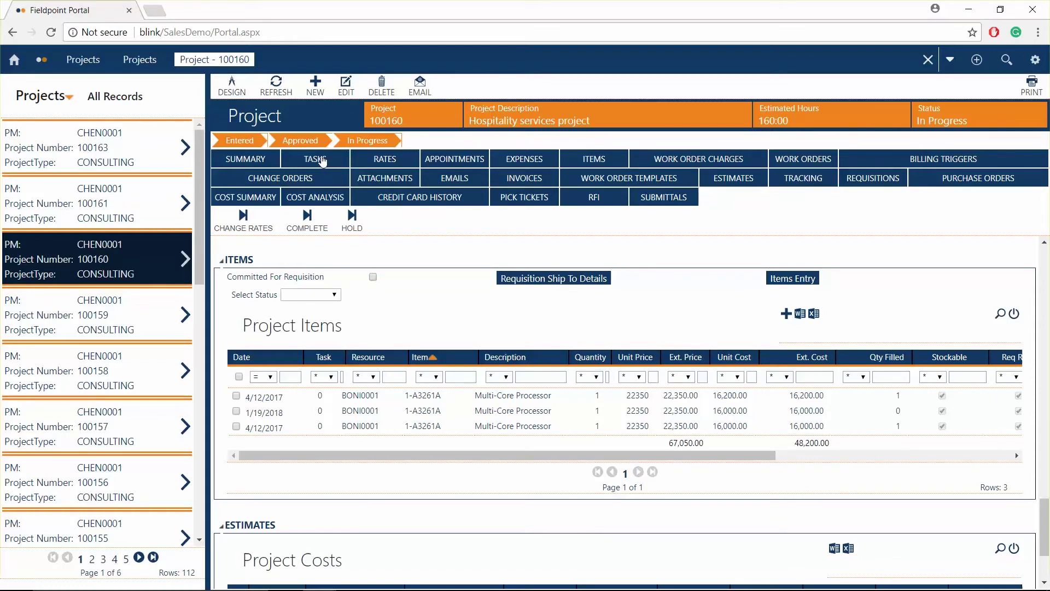
click(323, 160)
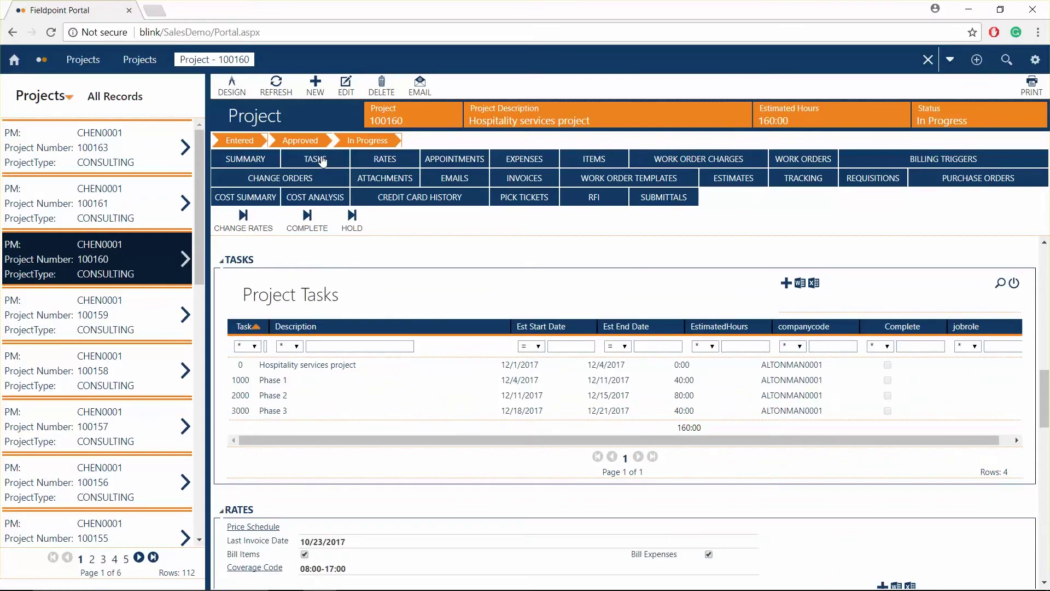
click(722, 185)
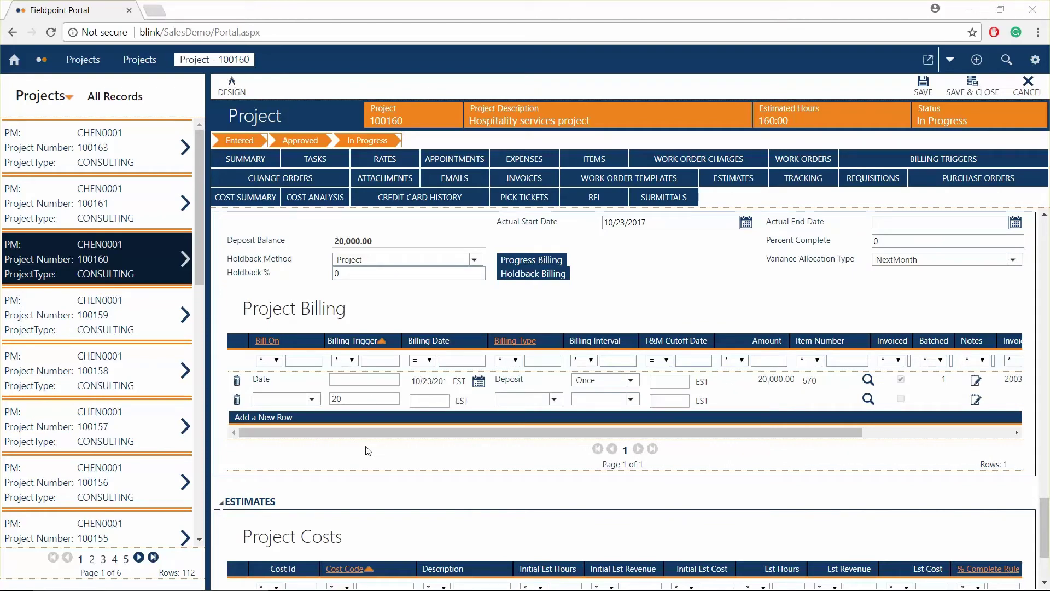
Step: Look through the second billing row's Bill On, Billing Type and Billing Interval choices without changing them
click(319, 404)
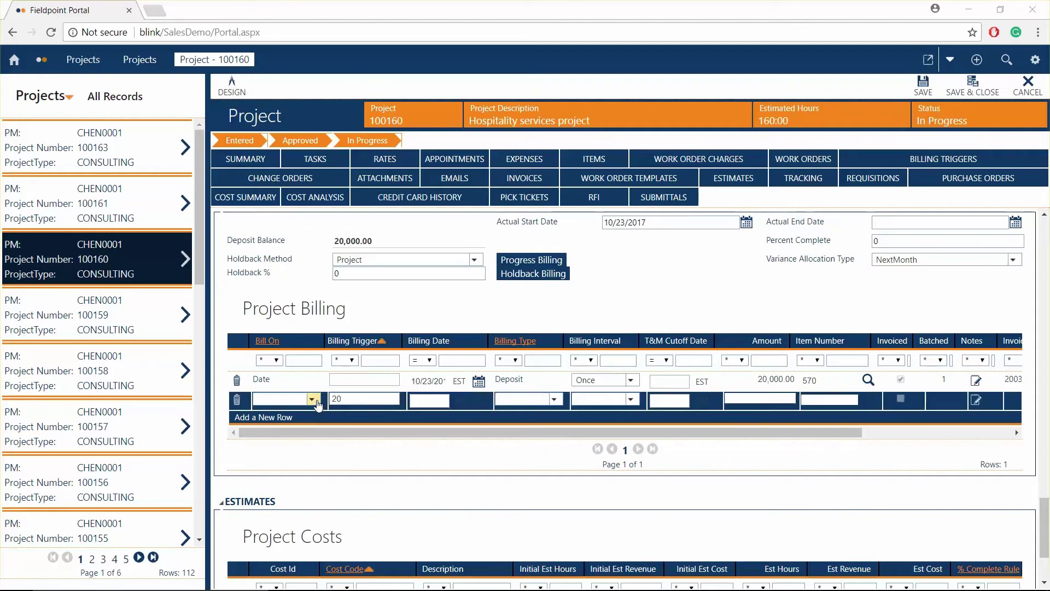
click(318, 404)
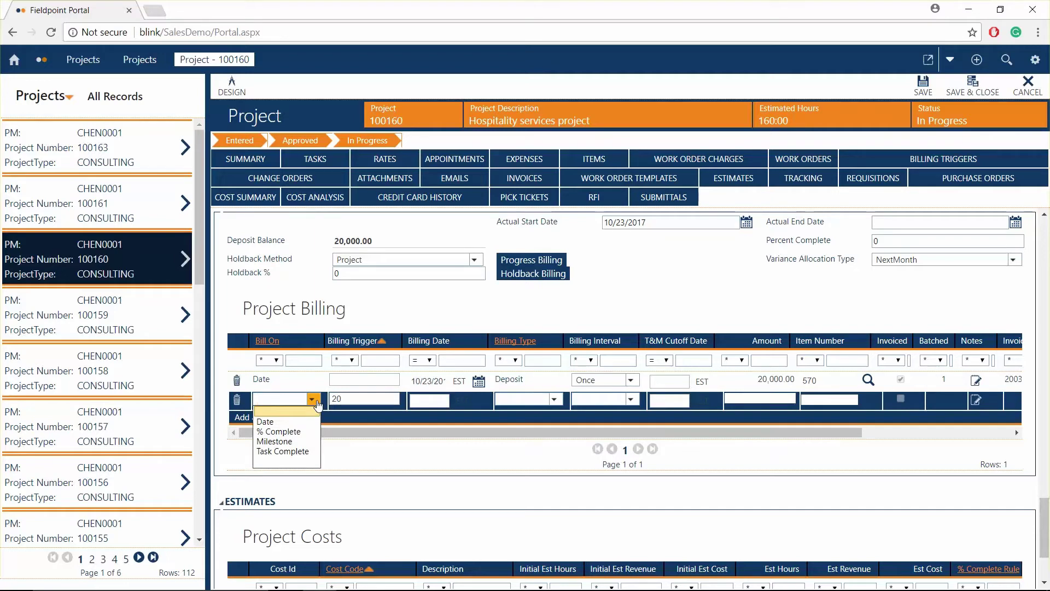
click(318, 402)
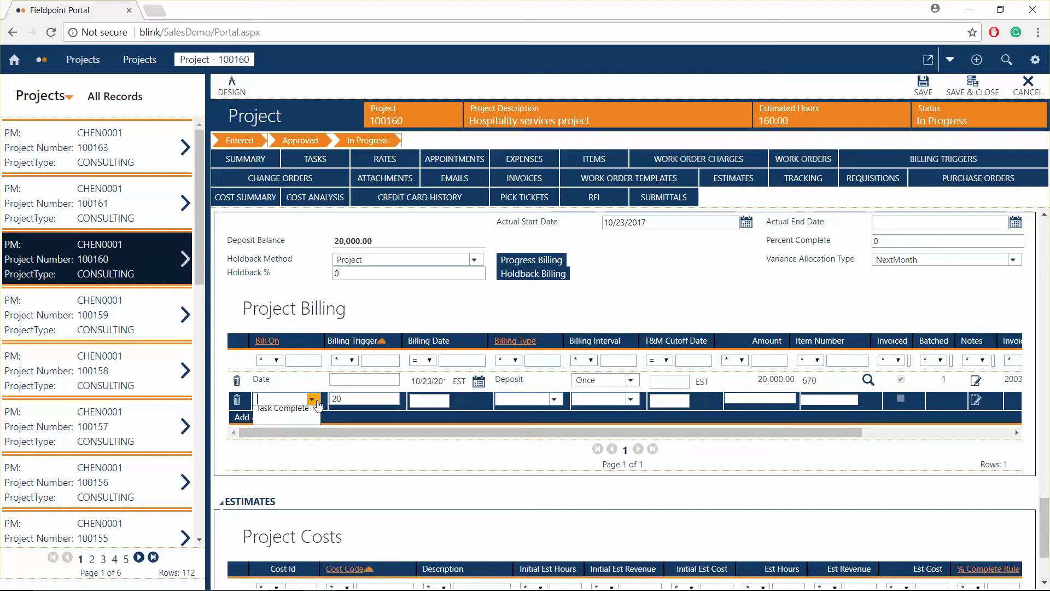
click(554, 400)
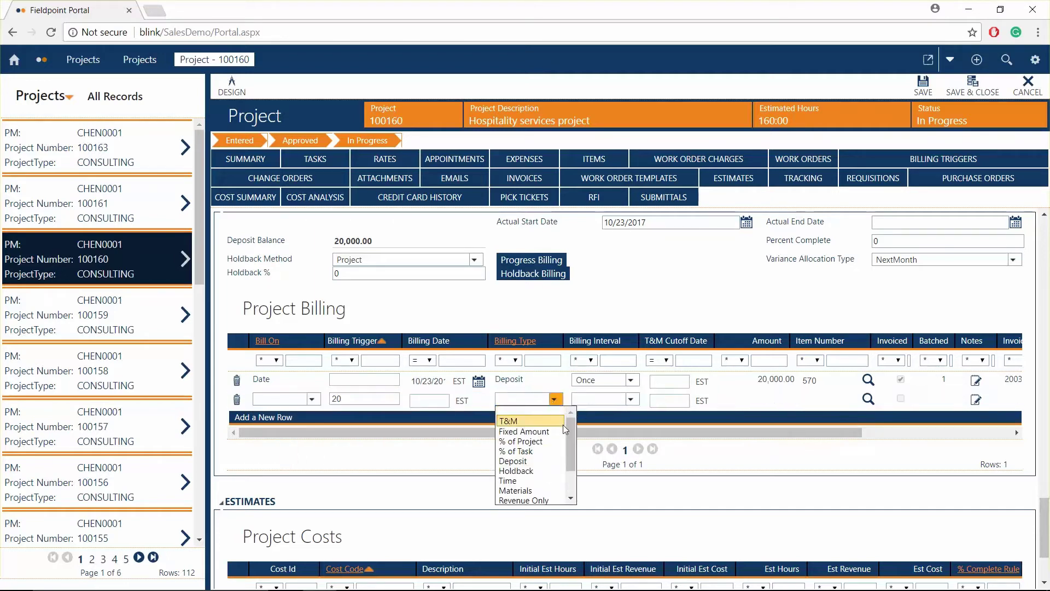
click(634, 403)
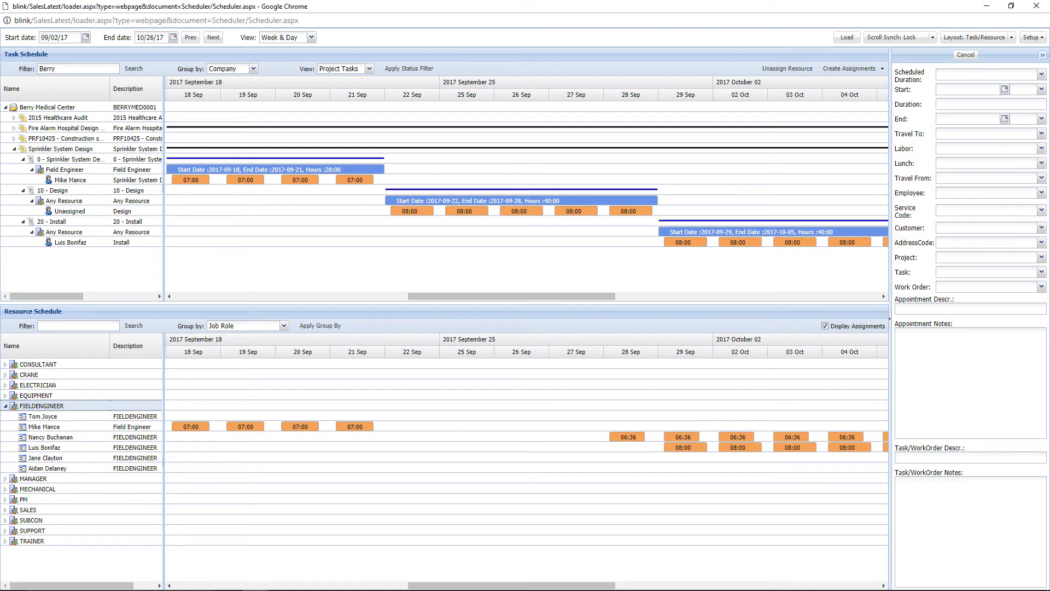
Step: Drag a field engineer onto a scheduled task in the Scheduler
drag(45, 458, 420, 208)
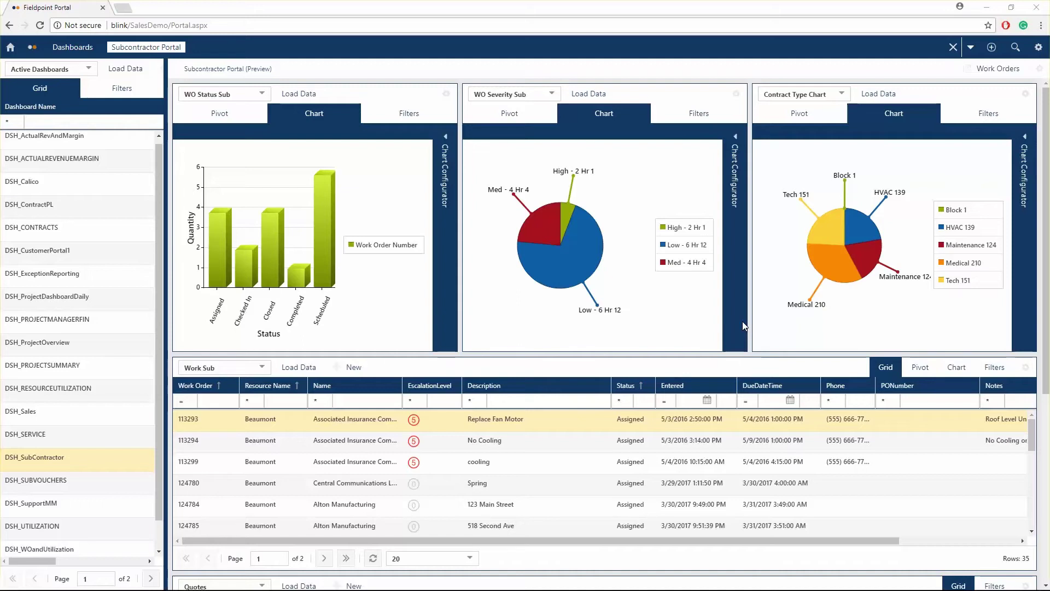
Step: Pull out the Low severity pie slice, then open work order 113293 from the Work Sub grid
click(583, 245)
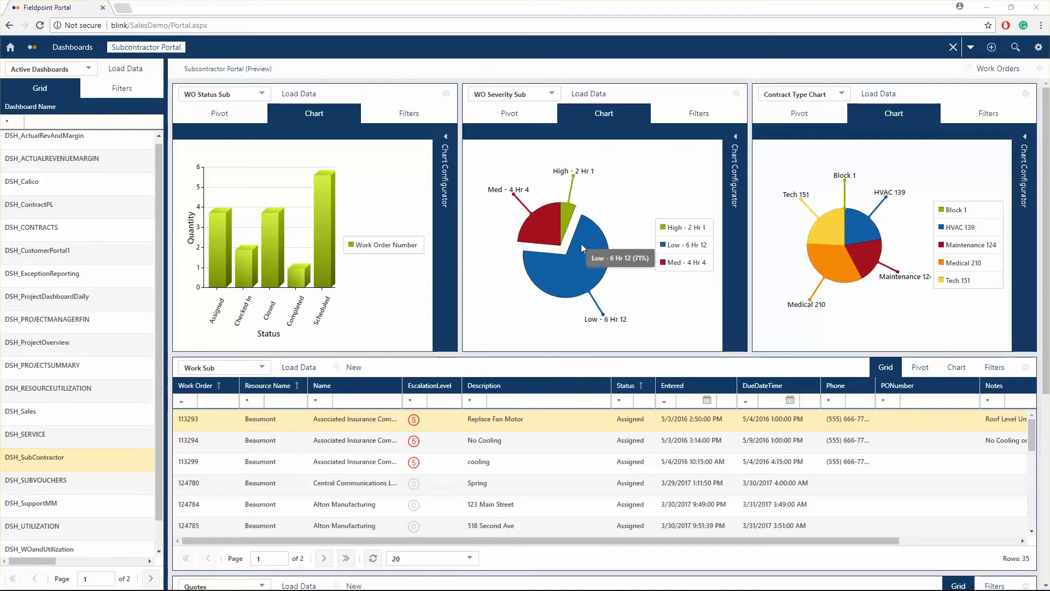
mouse_move(813, 247)
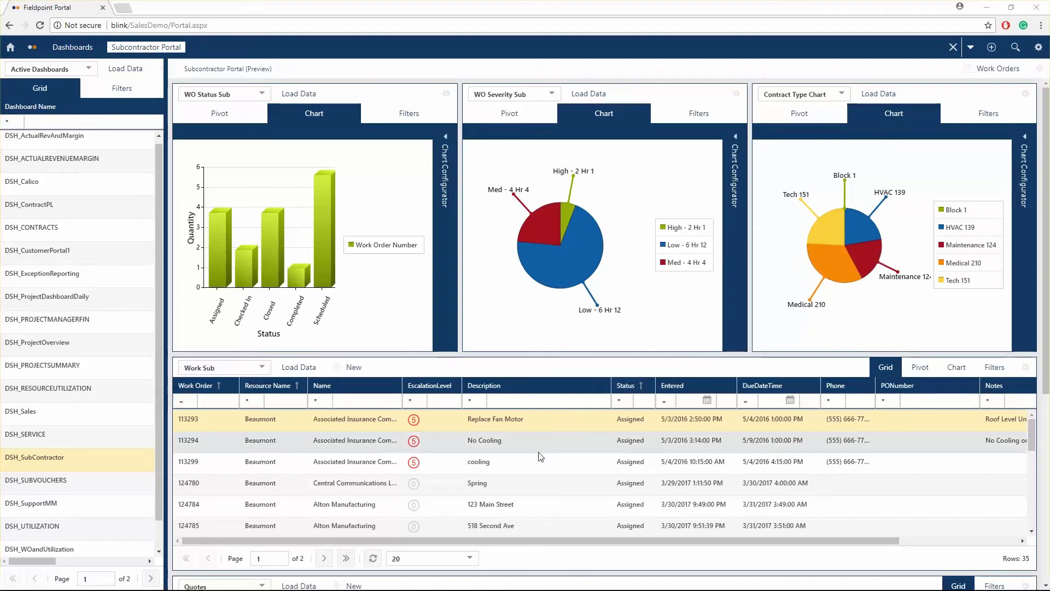
double_click(514, 420)
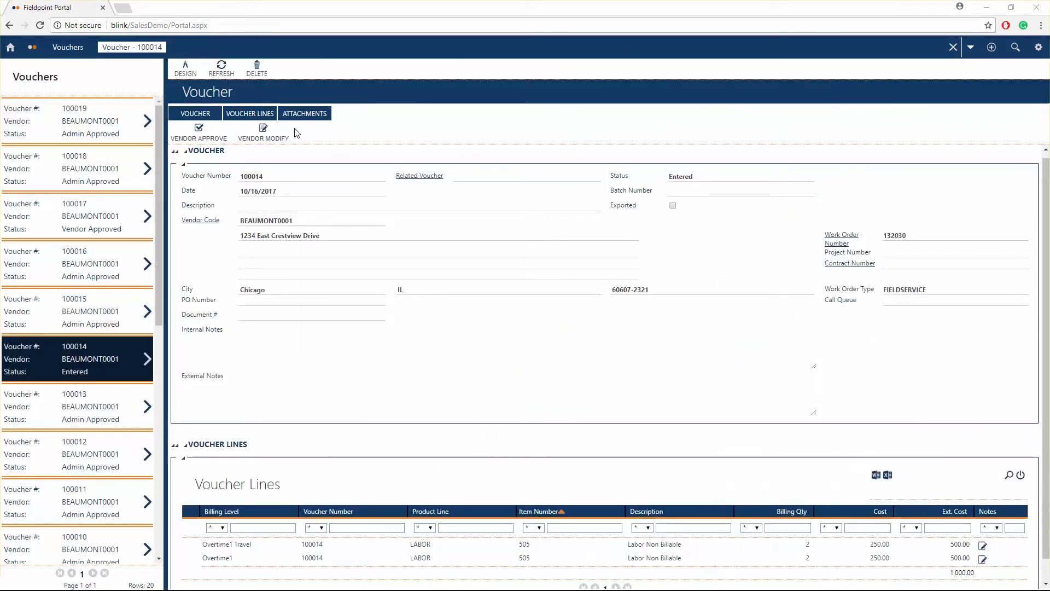
Step: Show only the voucher lines of voucher 100014
click(252, 115)
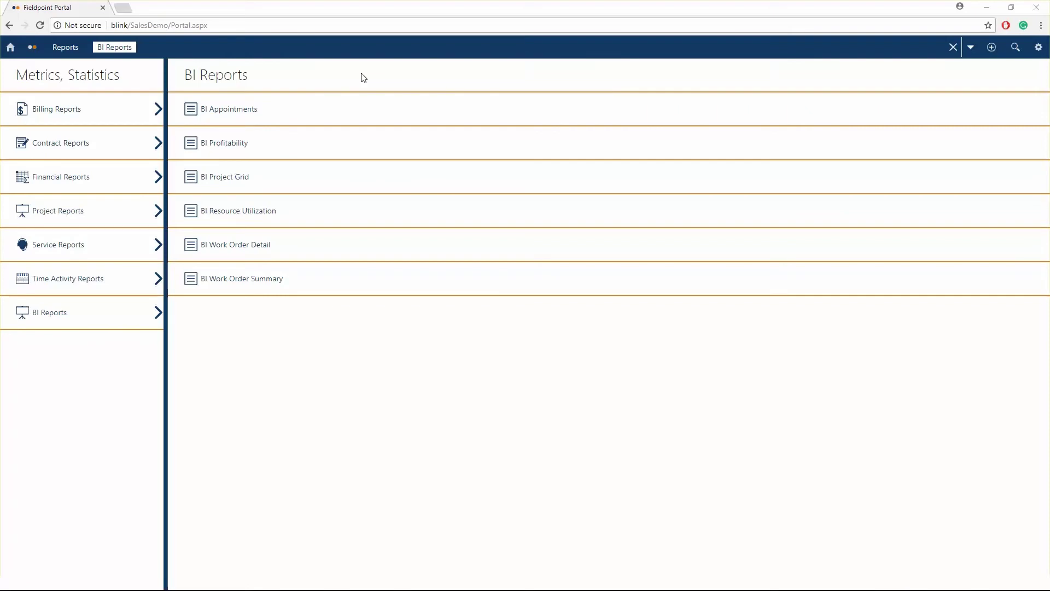
Step: Open the BI Appointments report full width and add summed Cost and Revenue to the pivot values
click(264, 120)
click(191, 48)
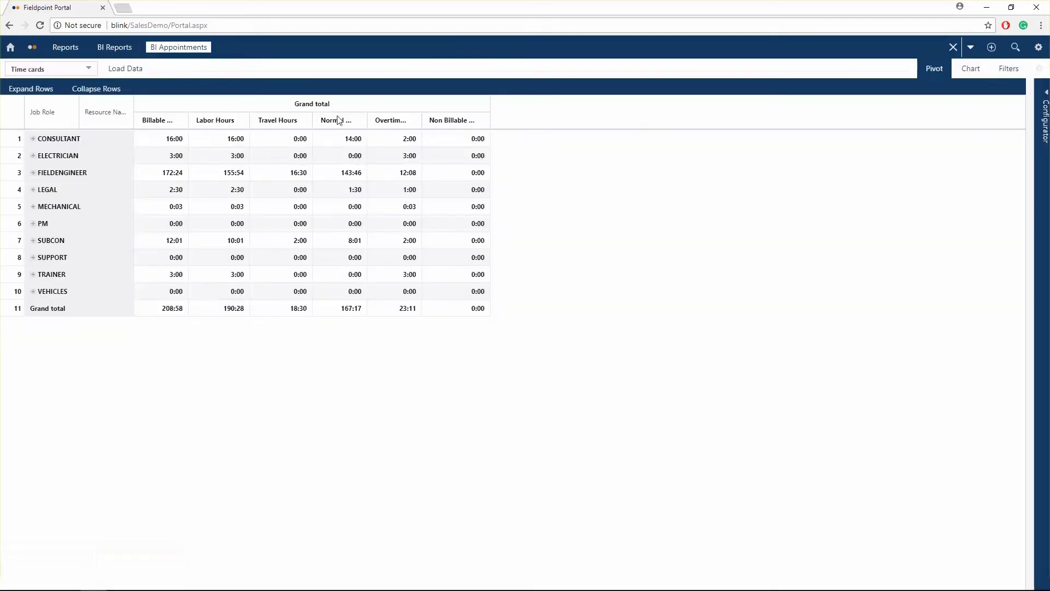
click(1039, 140)
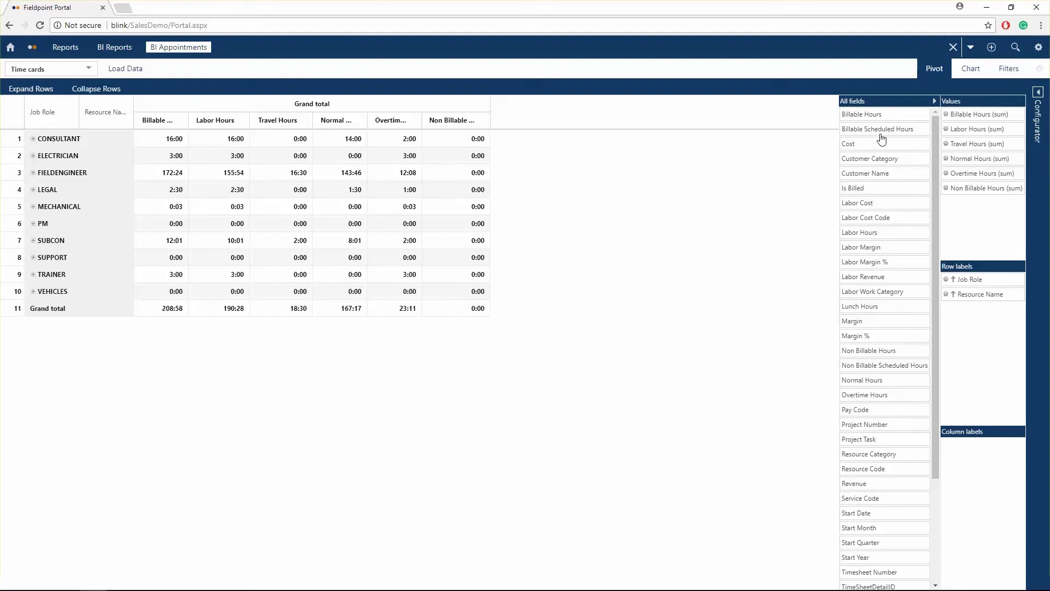
drag(863, 144, 965, 207)
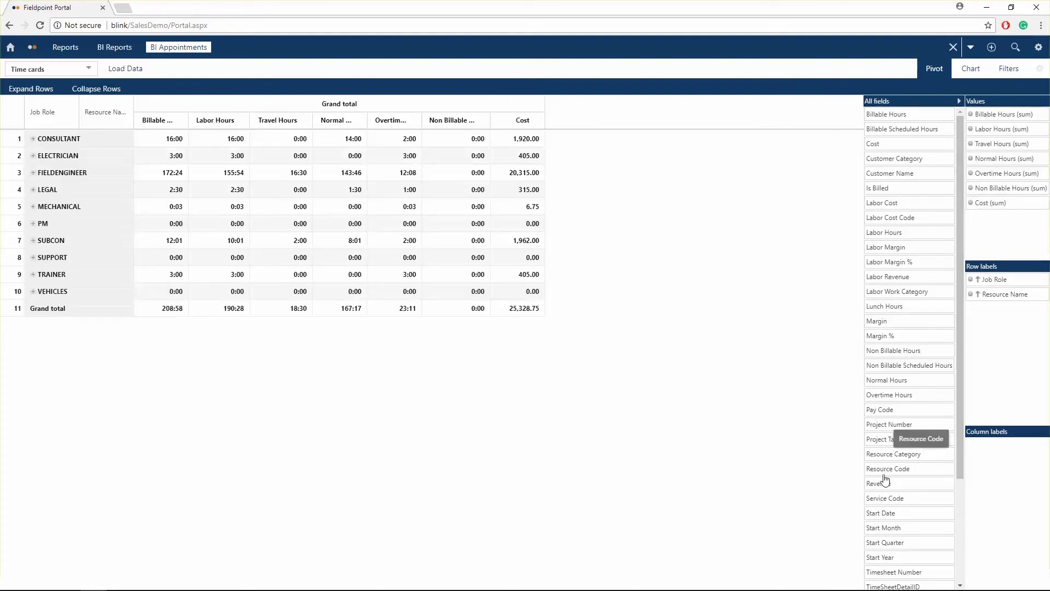
drag(884, 483, 1014, 213)
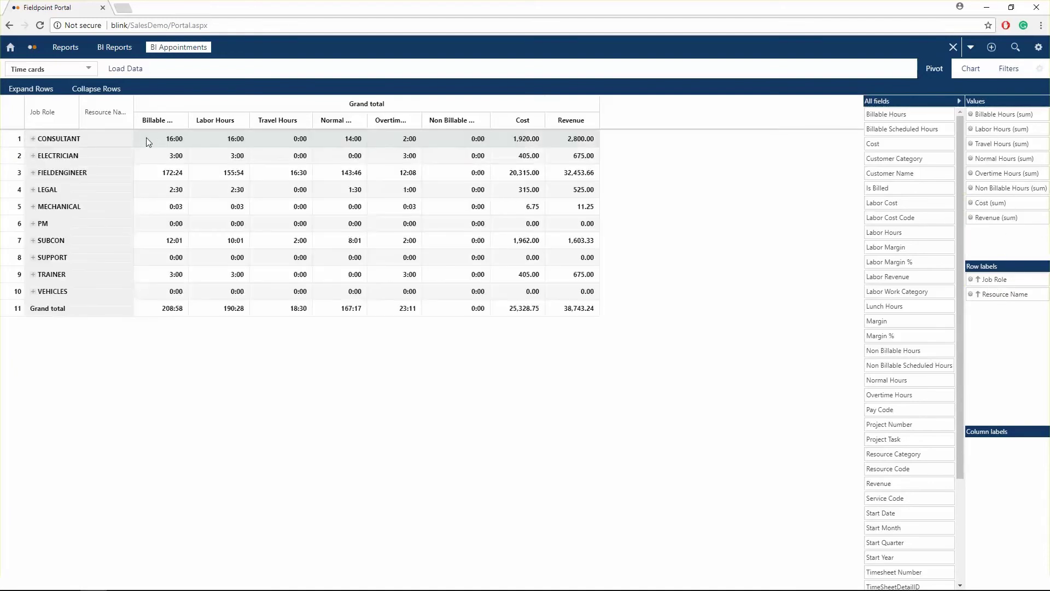
Step: Expand the ELECTRICIAN and SUBCON job roles to list their resources, then select the TRAINER row
click(33, 156)
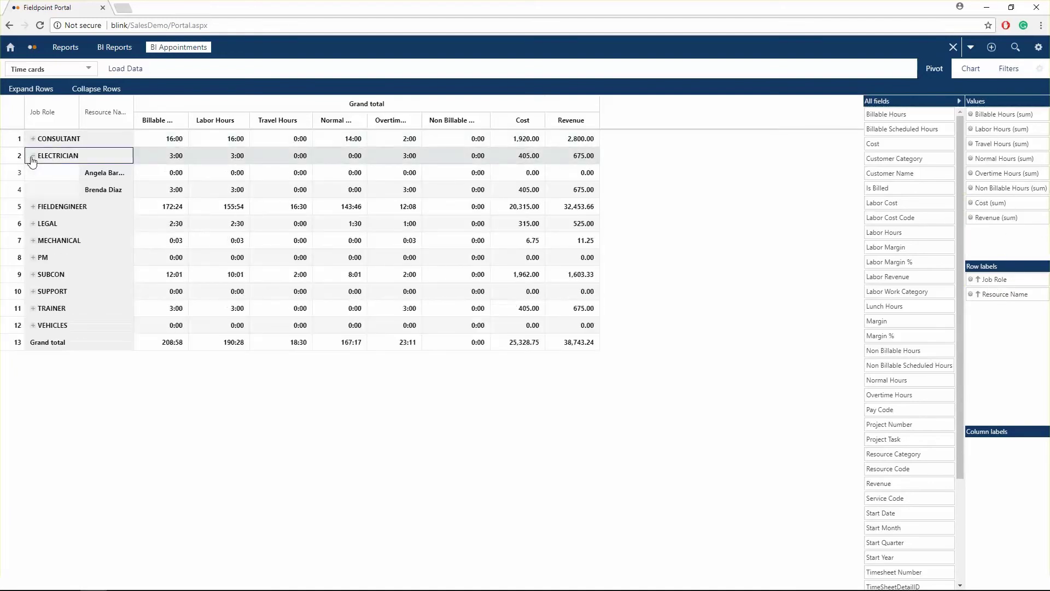
click(33, 274)
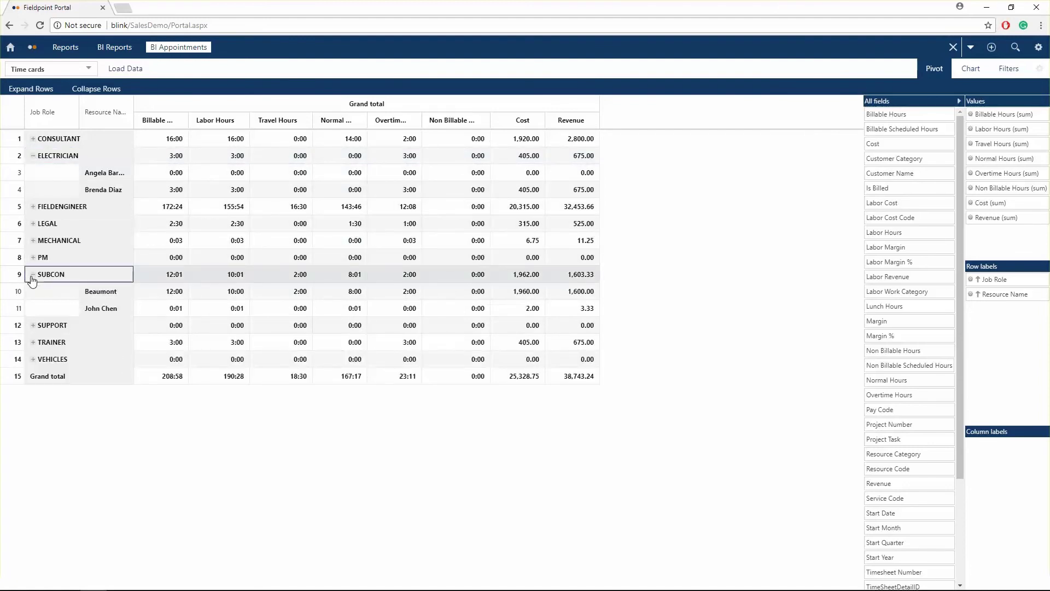
click(33, 343)
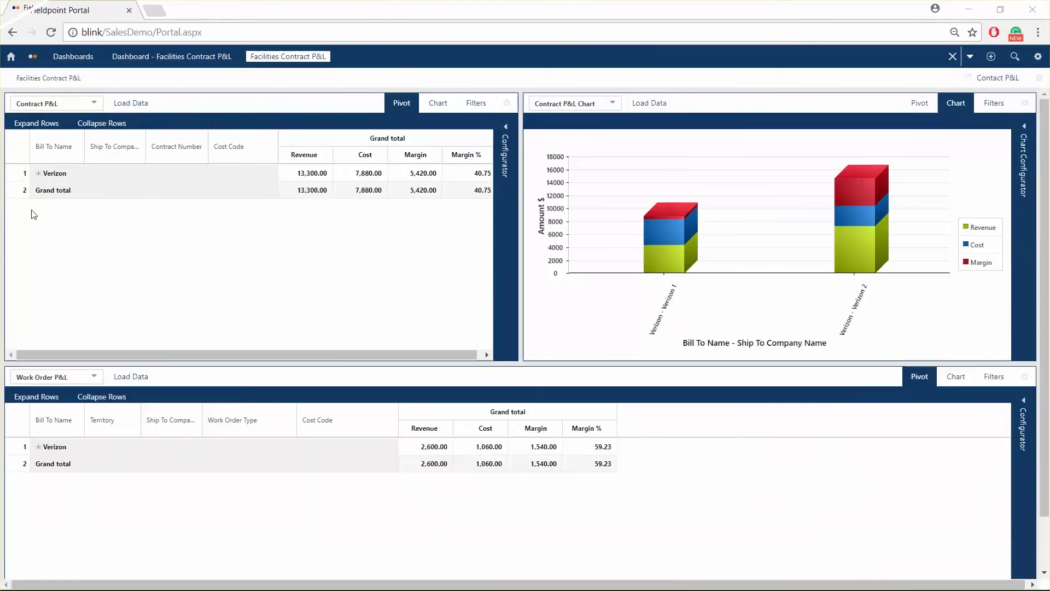
Step: Expand Verizon, Verizon 1 and Verizon 2 in the Contract P&L pivot to show their contracts
click(39, 174)
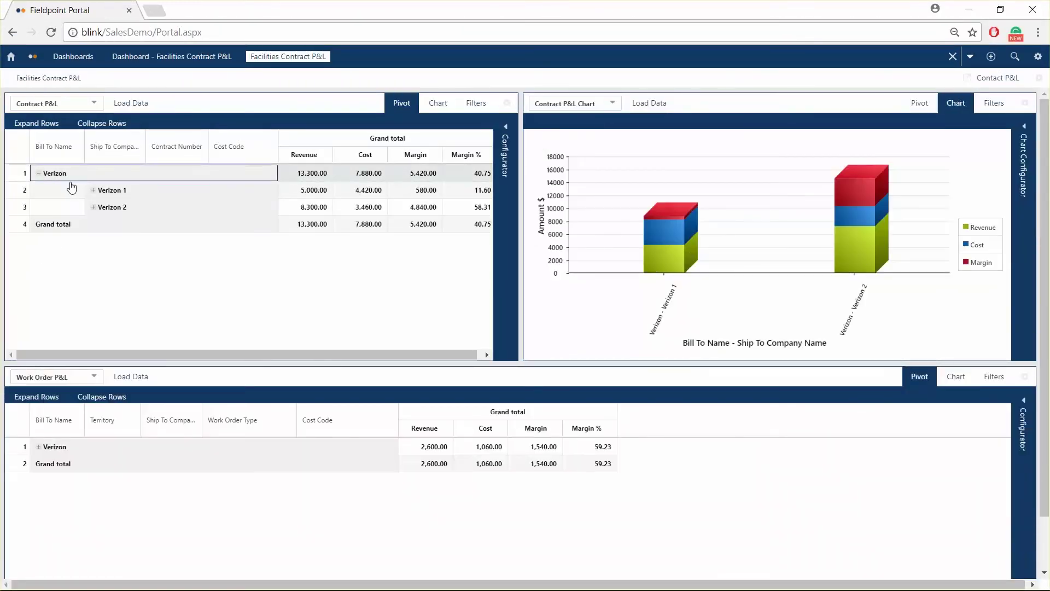
click(93, 192)
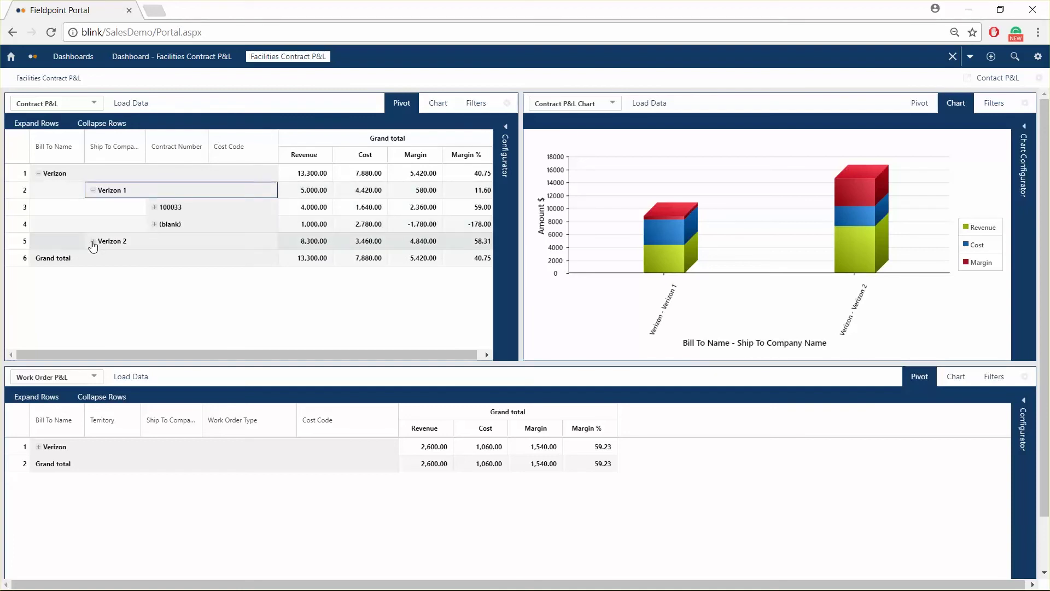
click(93, 241)
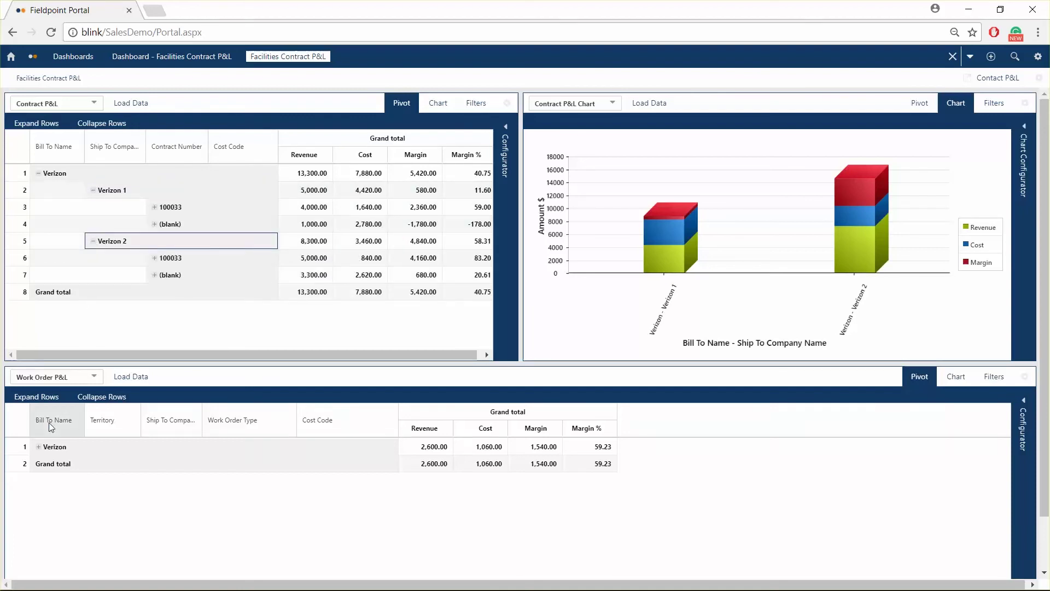
Step: Expand Verizon, TERRITORY 2, Verizon 2 and Power Wash Unscheduled down to cost codes in the work order P&L
click(38, 447)
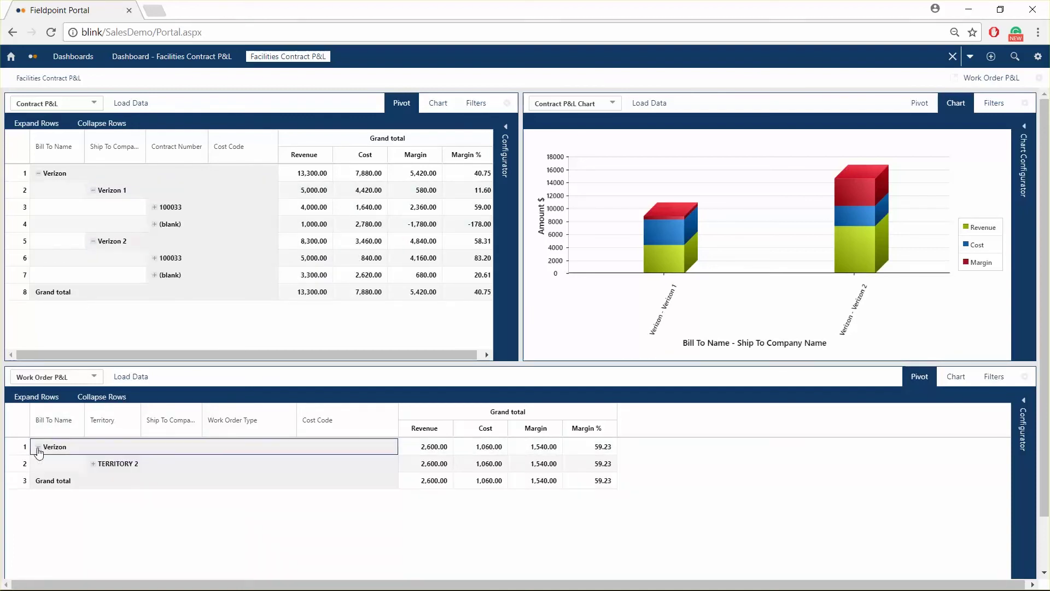
click(94, 464)
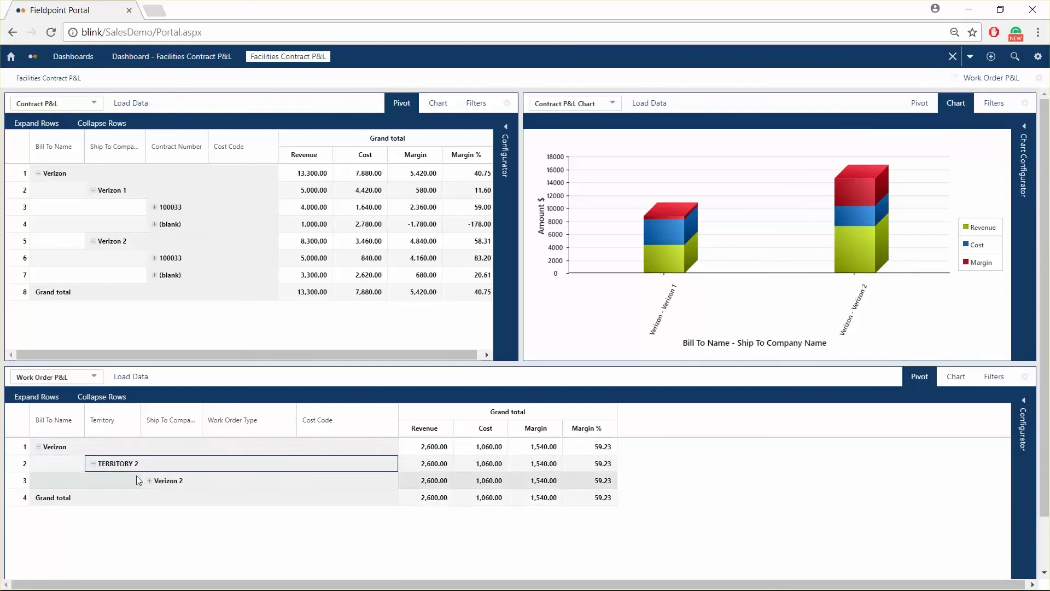
click(149, 481)
click(211, 498)
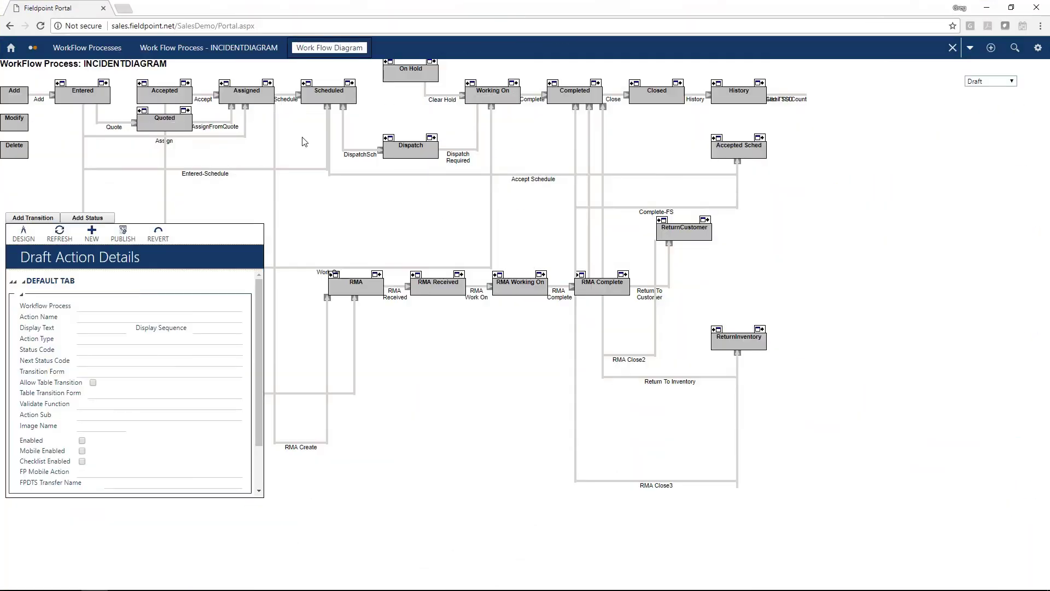
Step: Inspect the DispatchSch transition, then the Accept Schedule transition, in Draft Action Details
click(344, 137)
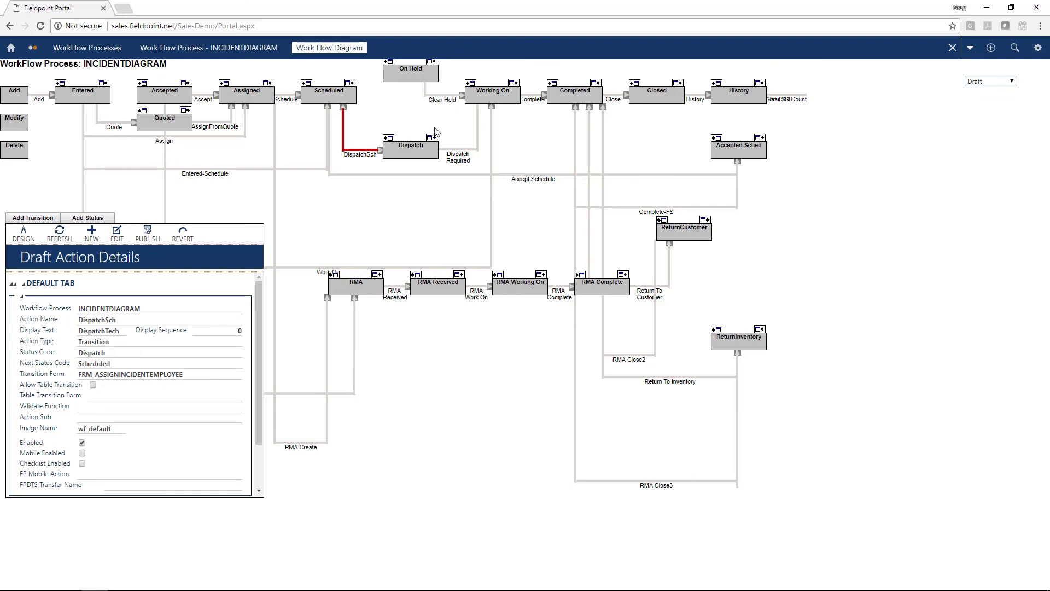
click(420, 175)
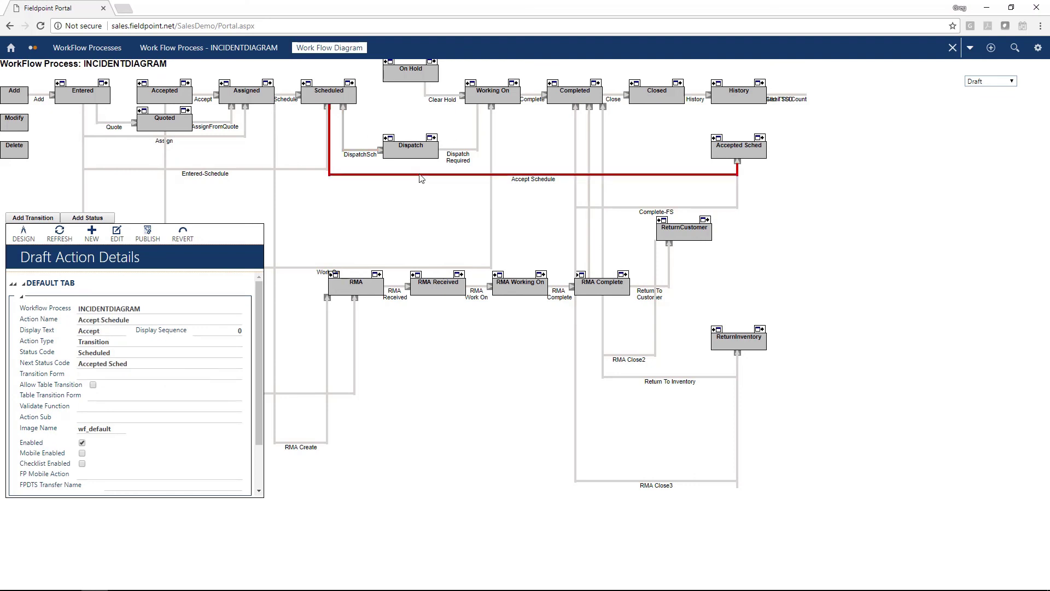